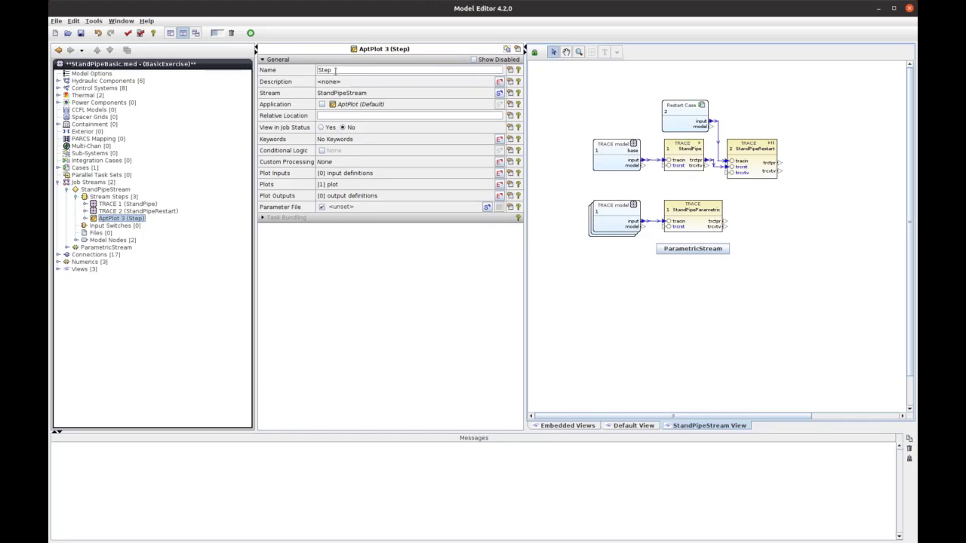
# - Rename the AptPlot step to SamplePlot and place it in the stream view beside the StandPipeRestart step
pyautogui.click(335, 69)
pyautogui.write('S')
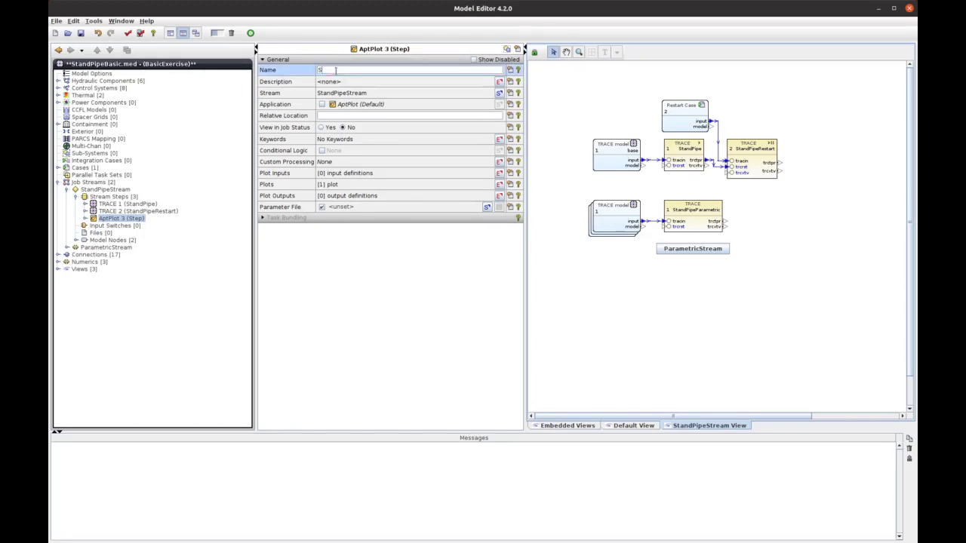
pyautogui.write('amplePlot')
pyautogui.press('Return')
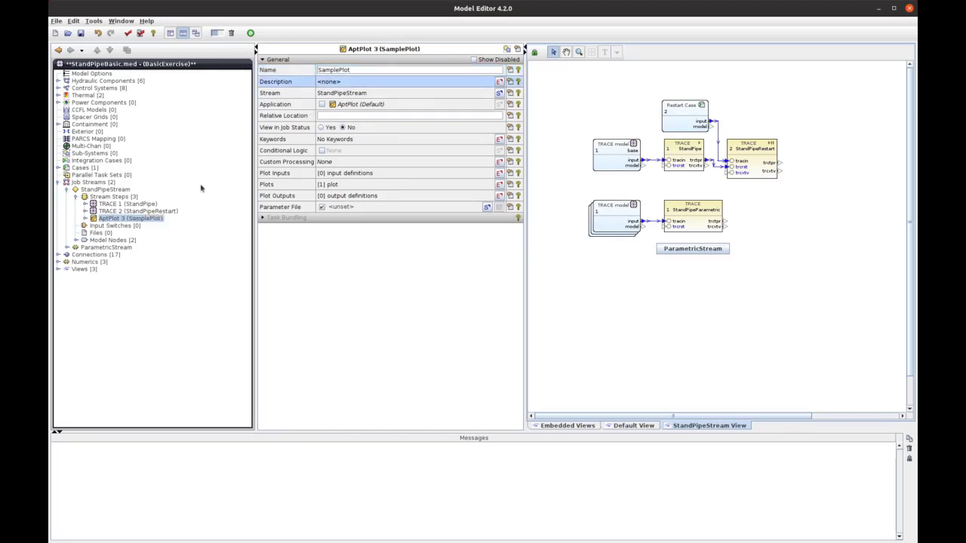
pyautogui.moveTo(136, 223); pyautogui.dragTo(834, 175)
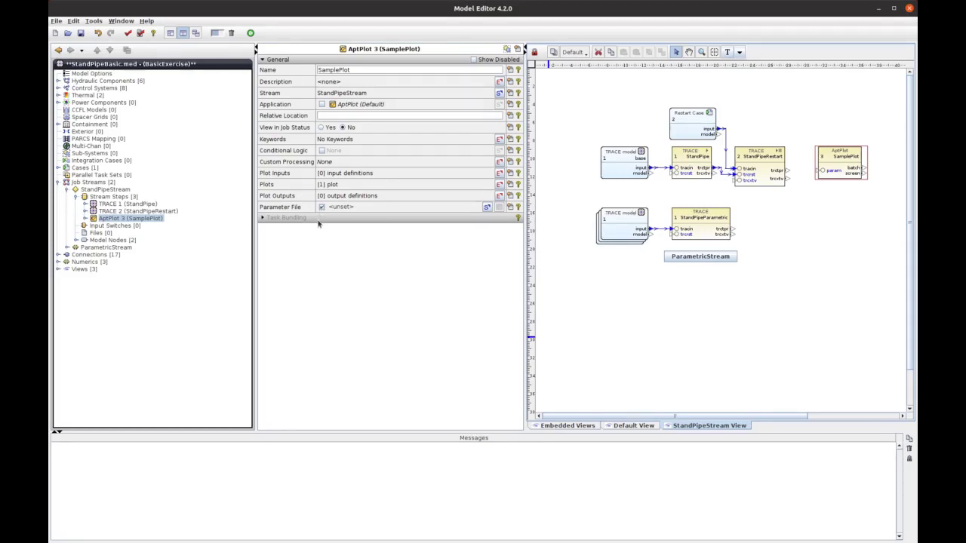
# - Assign twographs.par as SamplePlot's parameter file and place its external file node in the stream view above the steps
pyautogui.click(487, 207)
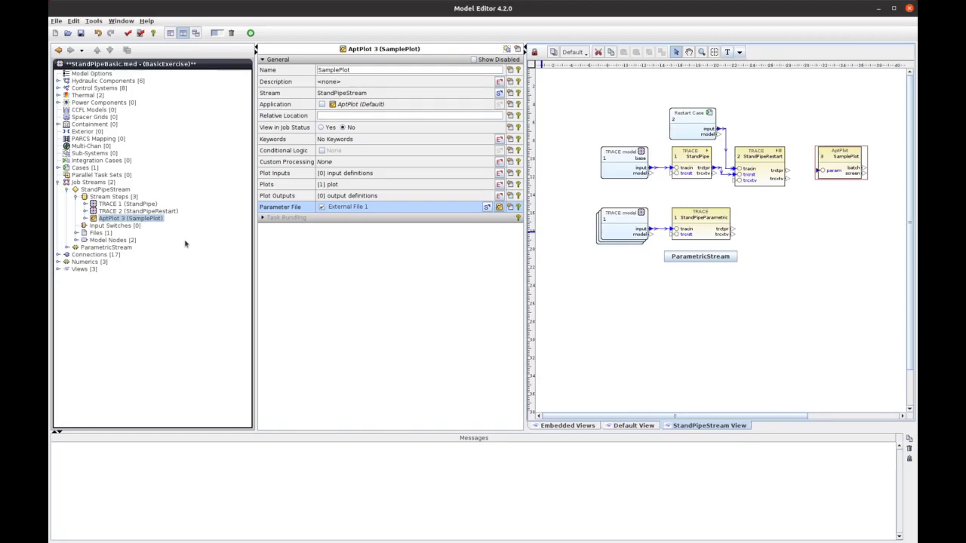
pyautogui.click(76, 234)
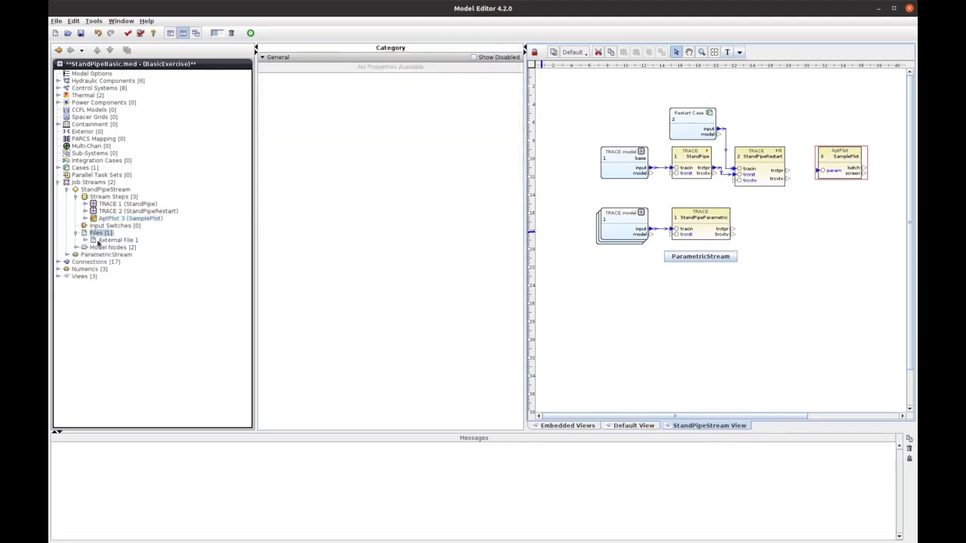
pyautogui.click(99, 240)
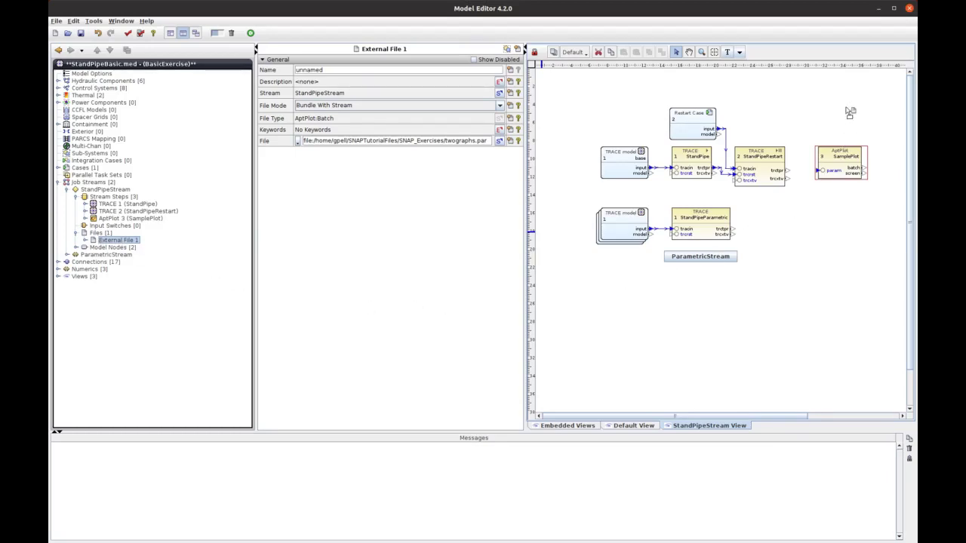
pyautogui.click(771, 106)
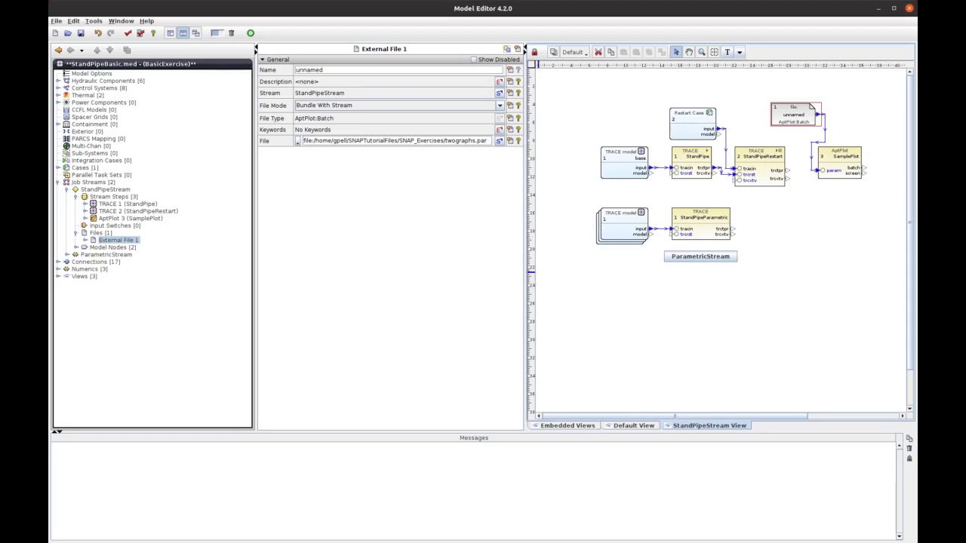
# - Add a plot input definition named xtv_in with type TRACE to the SamplePlot step
pyautogui.click(148, 220)
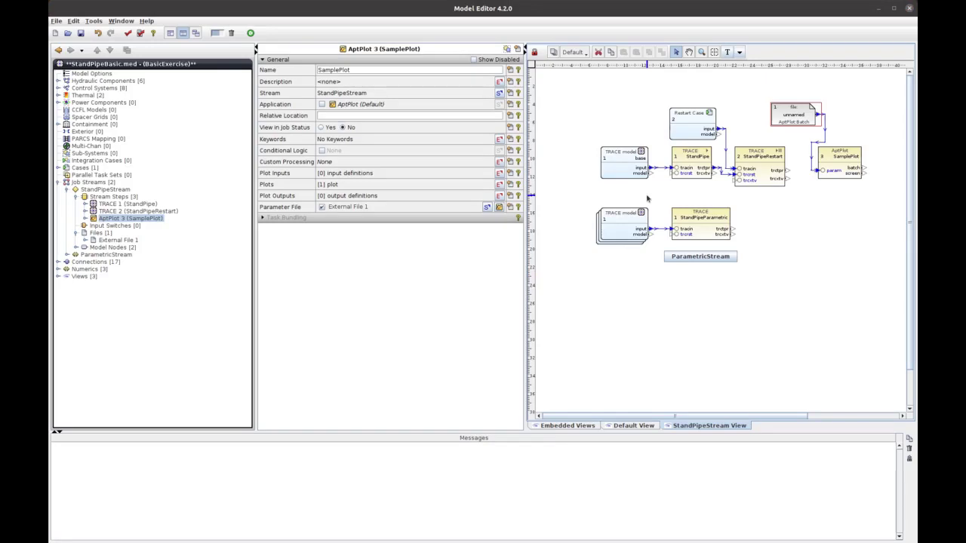
pyautogui.click(498, 173)
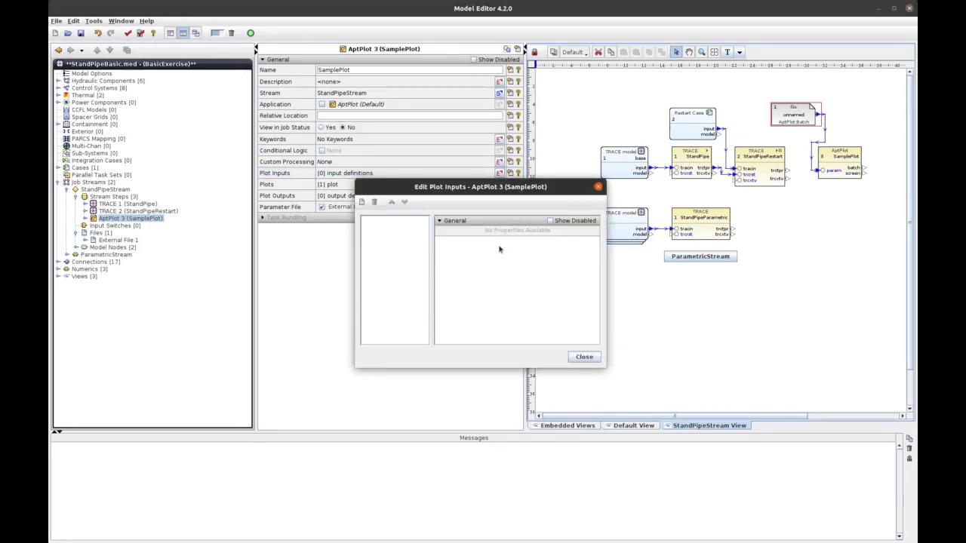
pyautogui.click(363, 203)
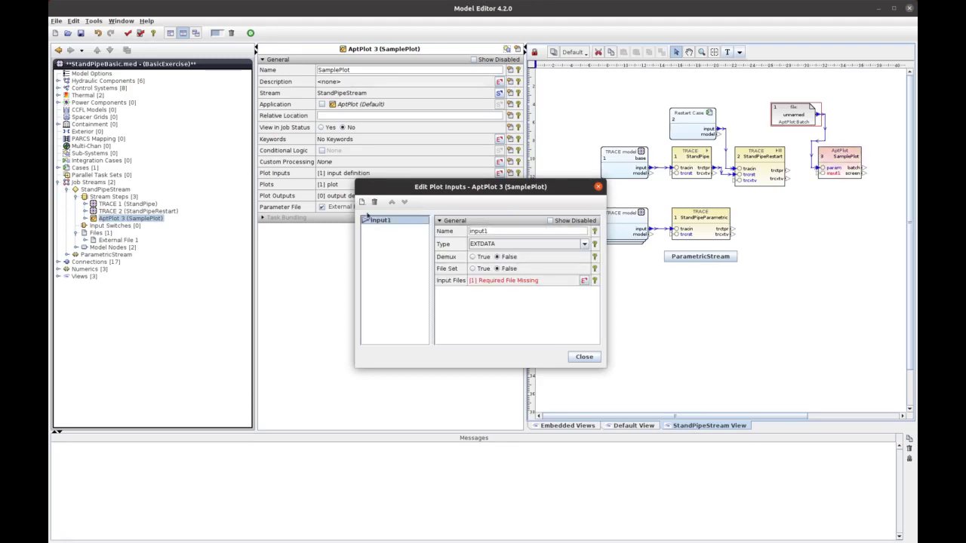
pyautogui.click(494, 230)
pyautogui.write('xtv_in')
pyautogui.press('Return')
pyautogui.click(501, 243)
pyautogui.scroll(-2, 491, 279)
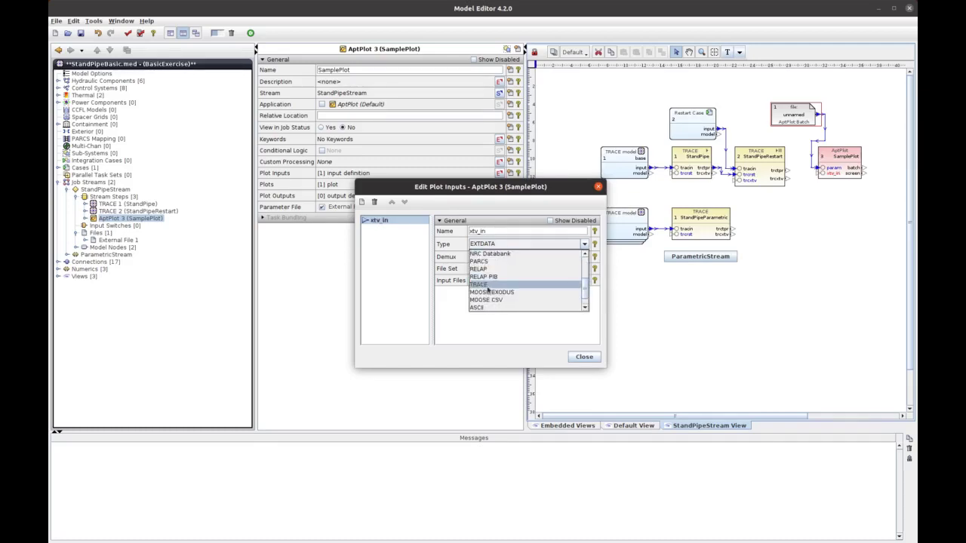
pyautogui.click(489, 286)
pyautogui.click(585, 357)
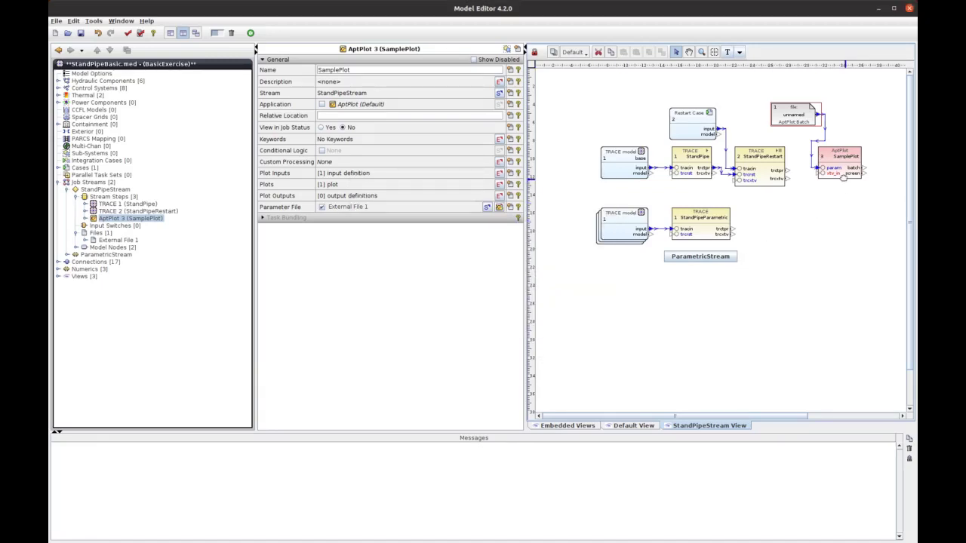
# - Connect the trcxtv output of StandPipeRestart to the xtv_in input of SamplePlot
pyautogui.click(714, 51)
pyautogui.moveTo(787, 178); pyautogui.dragTo(818, 174)
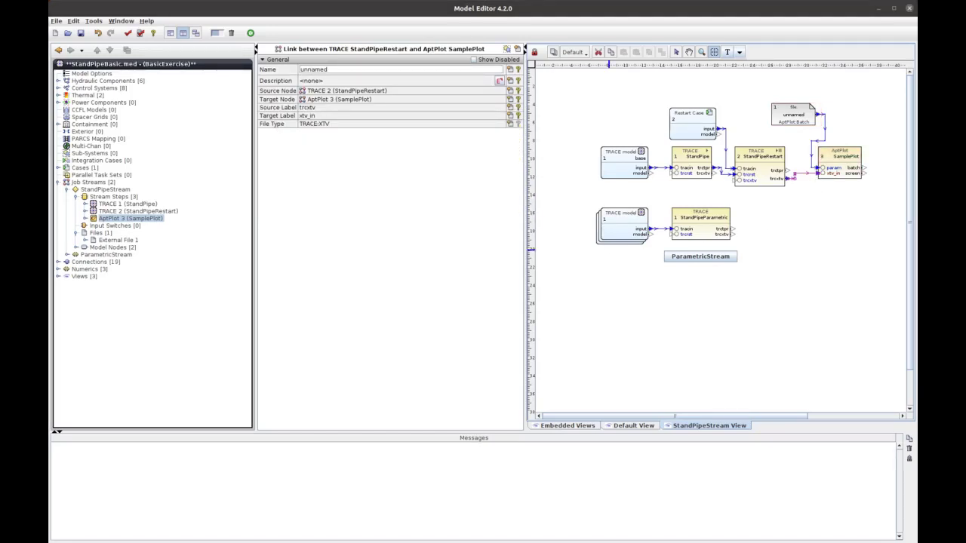
pyautogui.click(626, 198)
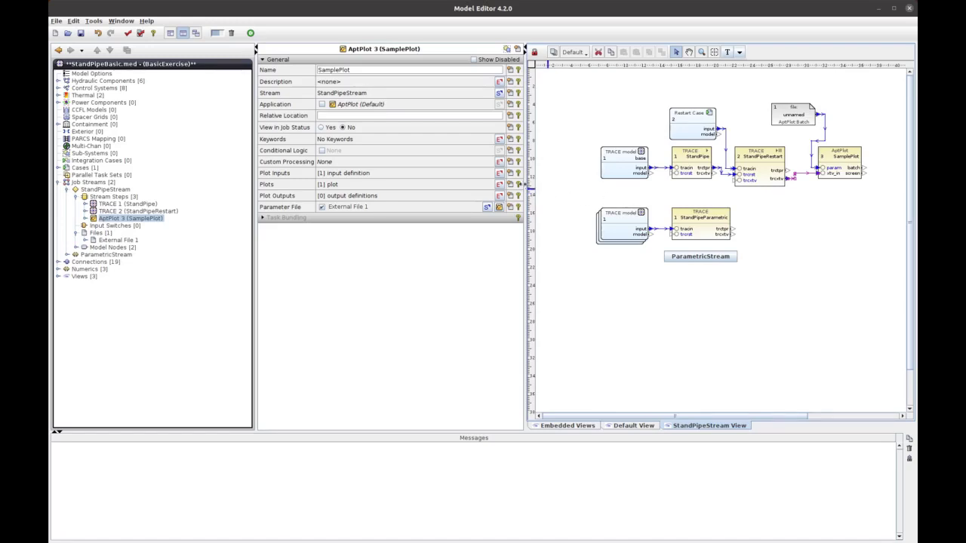
# - Enable graph1's title and subtitle in SamplePlot's plot properties, entering "Title" and "Subtitle"
pyautogui.click(499, 186)
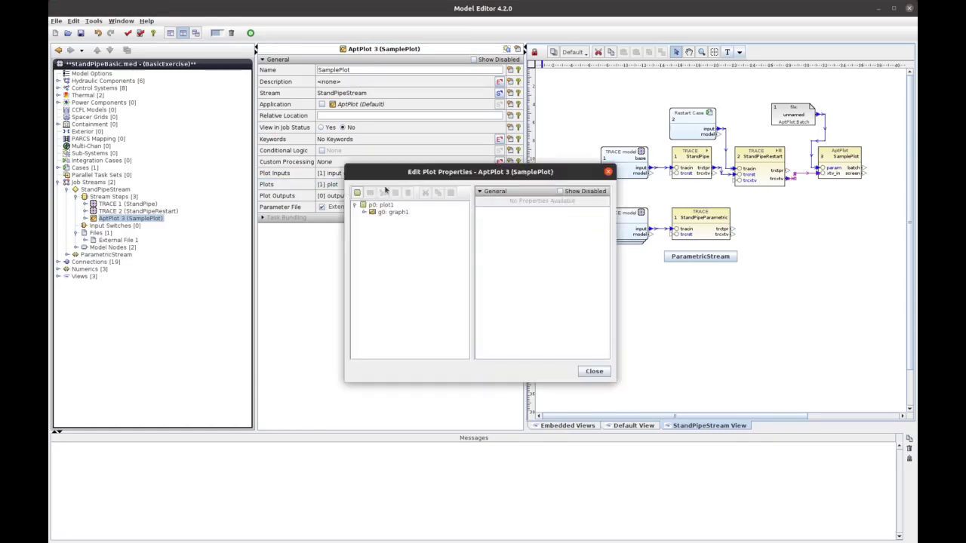
pyautogui.click(374, 213)
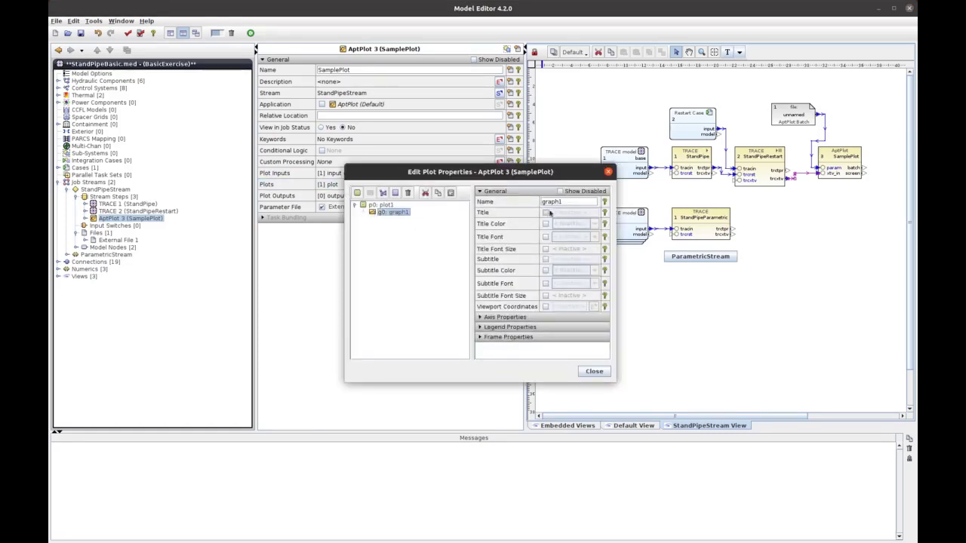
pyautogui.click(545, 214)
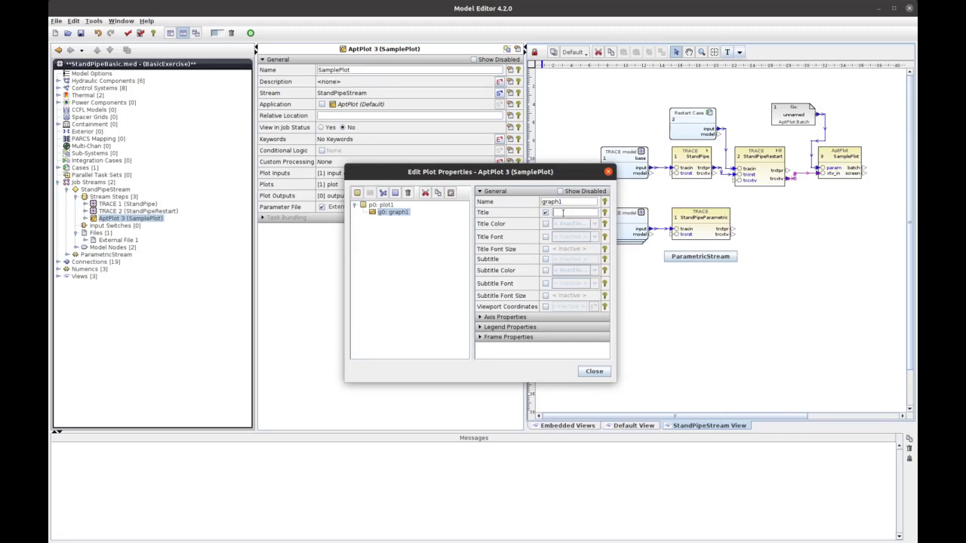
pyautogui.click(563, 213)
pyautogui.write('Title')
pyautogui.click(546, 259)
pyautogui.write('Subtitl')
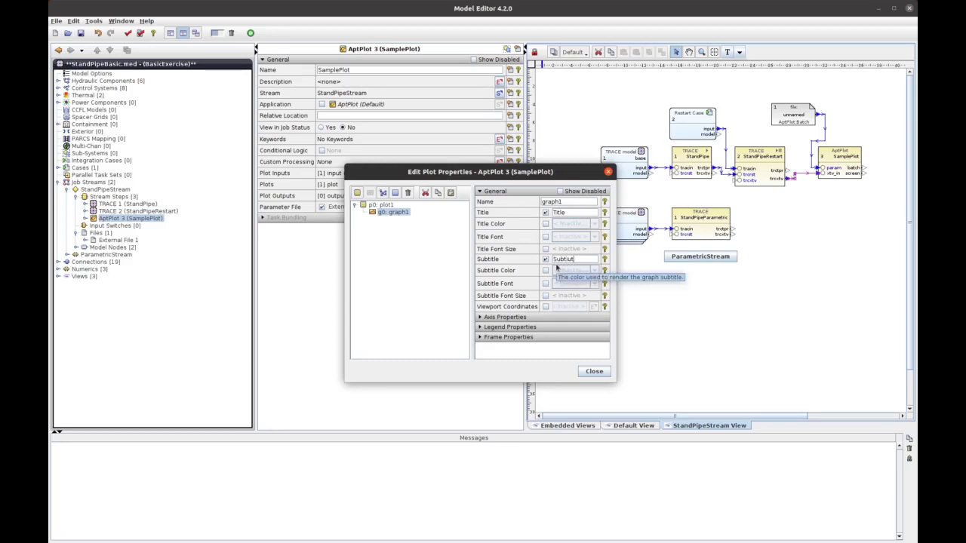
pyautogui.press('BackSpace')
pyautogui.press('BackSpace')
pyautogui.press('BackSpace')
pyautogui.write('tle')
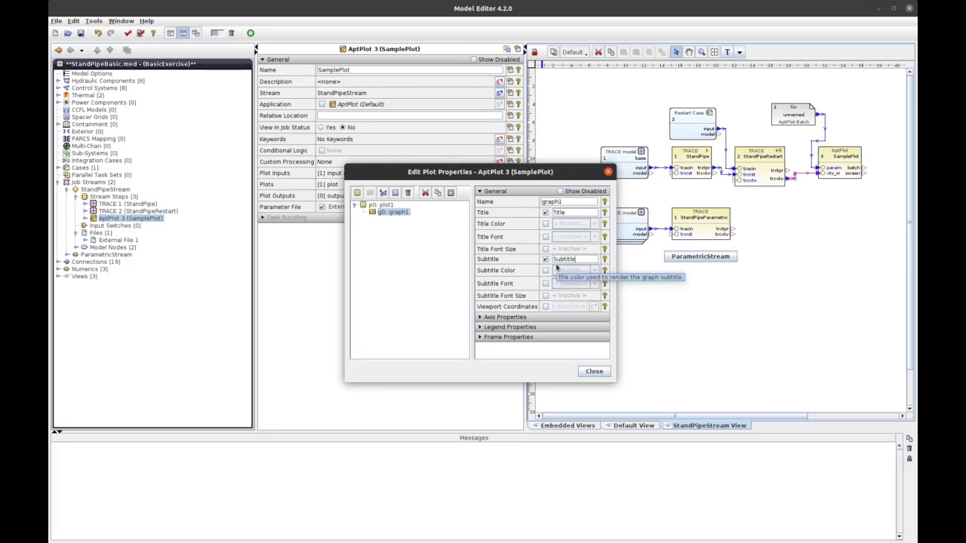
# - Add a data set to graph1 using input xtv_in, dependent data pn-2A01 and legend entry "Pressure (2A01)"
pyautogui.click(383, 193)
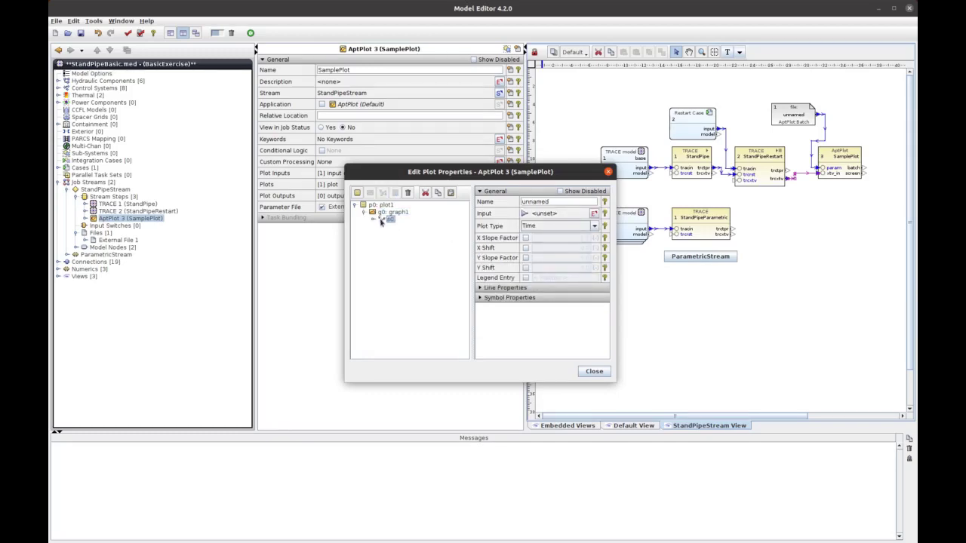
pyautogui.click(594, 213)
pyautogui.click(480, 333)
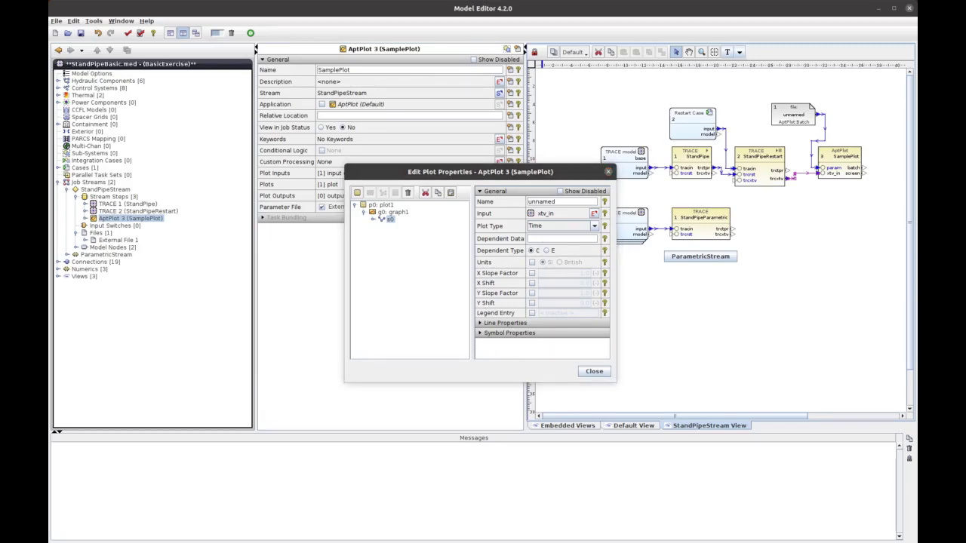
pyautogui.click(554, 239)
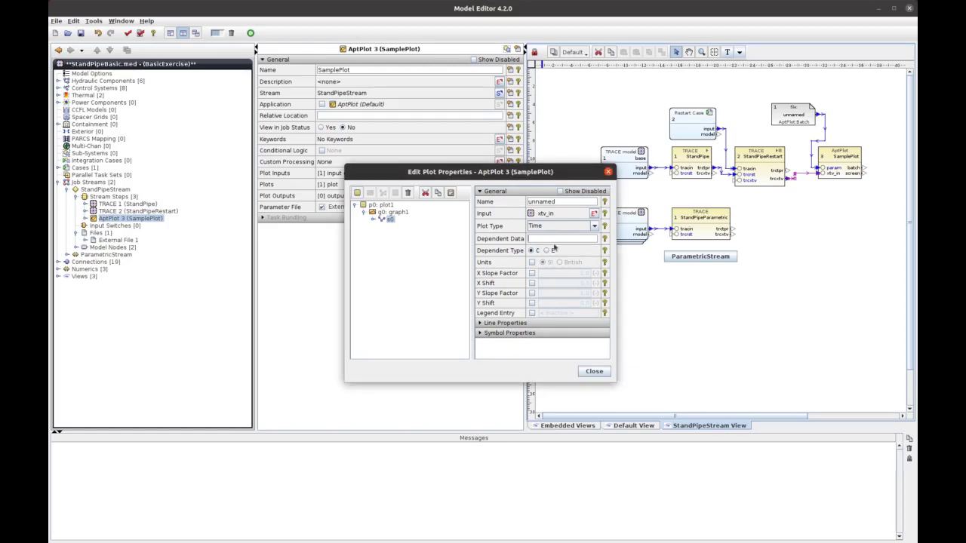
pyautogui.write('pn-2A01')
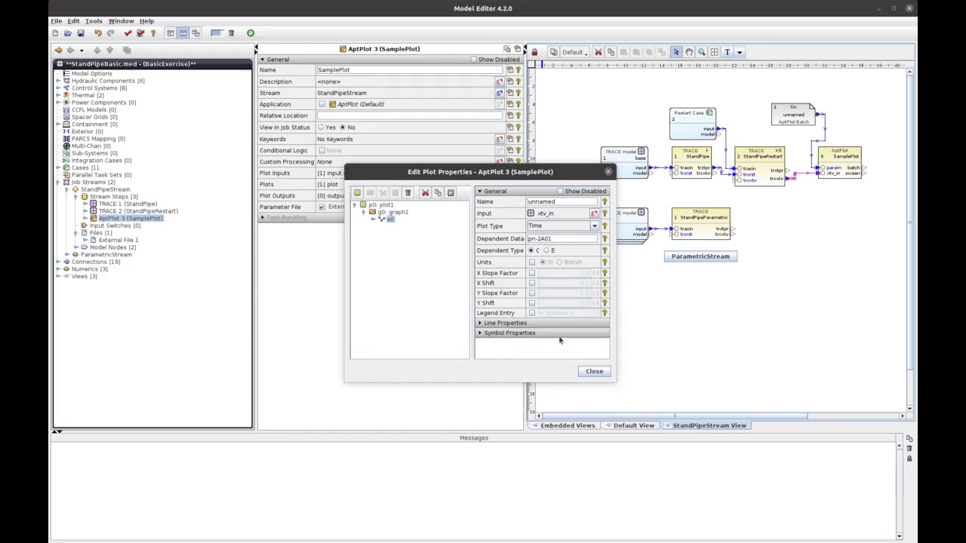
pyautogui.click(533, 314)
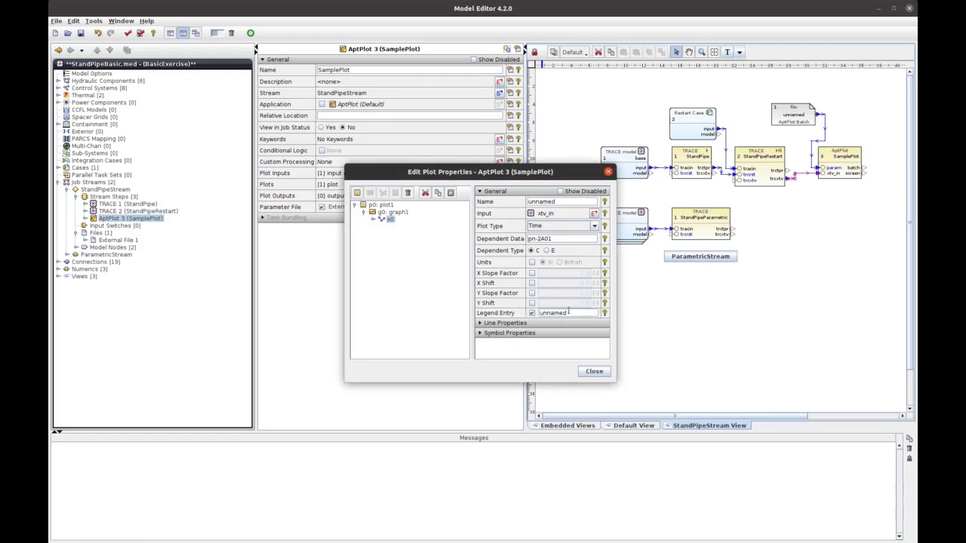
pyautogui.doubleClick(573, 312)
pyautogui.write('Pressure (2A01)')
# - Add a second data set to graph1 using input xtv_in, dependent data pn-2A20 and legend entry "Pressure (2A20)"
pyautogui.click(389, 213)
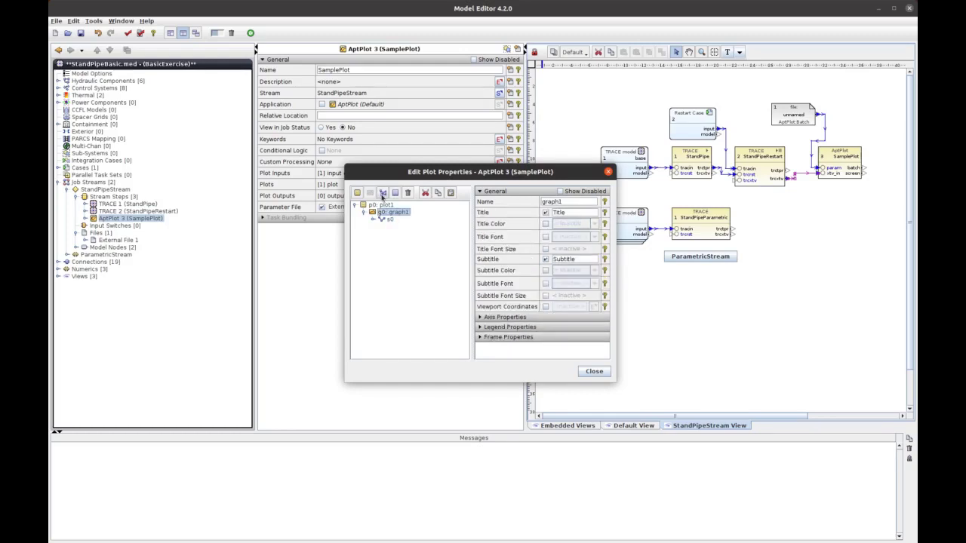
pyautogui.click(382, 193)
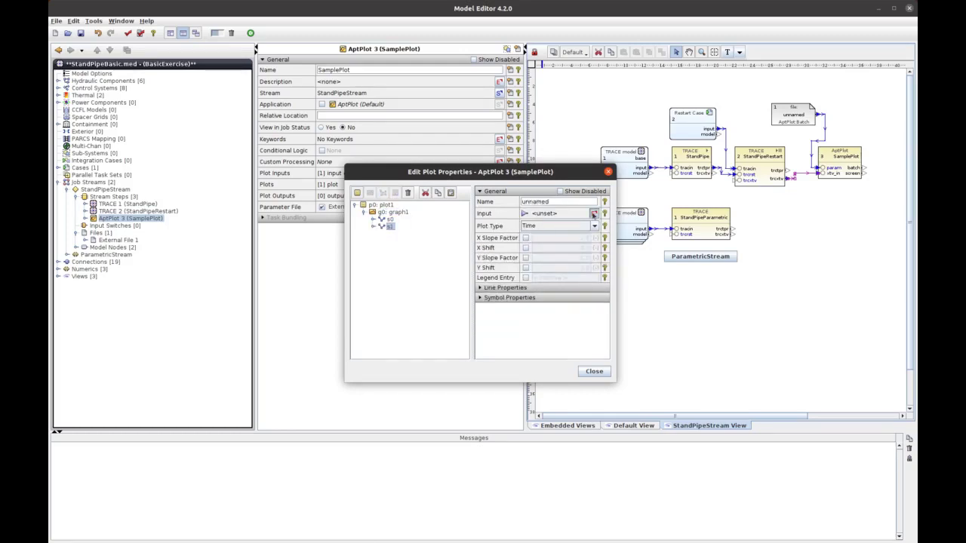
pyautogui.click(594, 213)
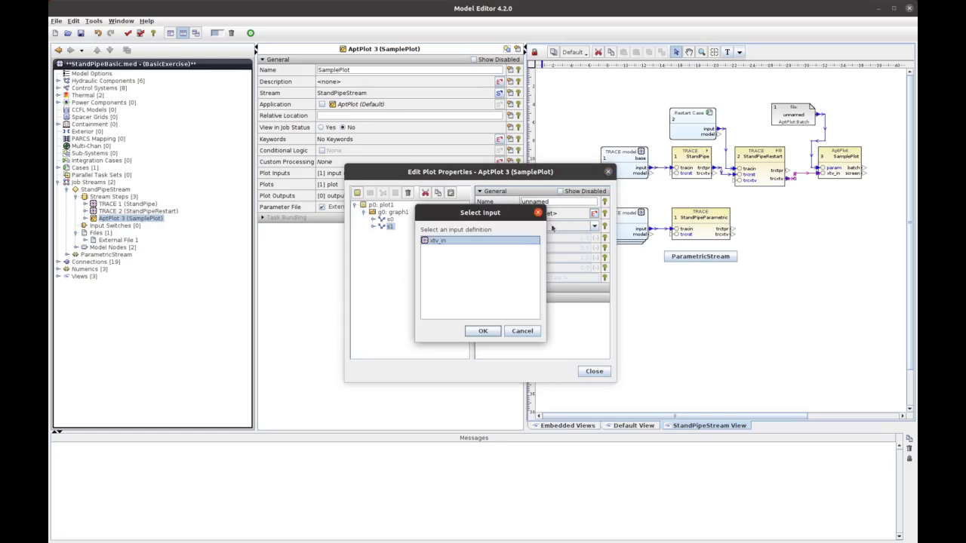
pyautogui.click(485, 331)
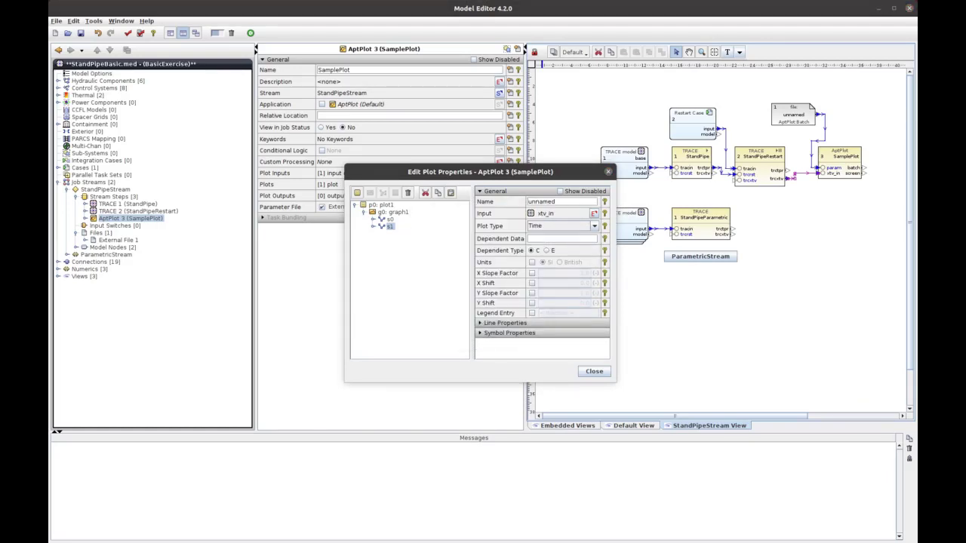
pyautogui.click(558, 238)
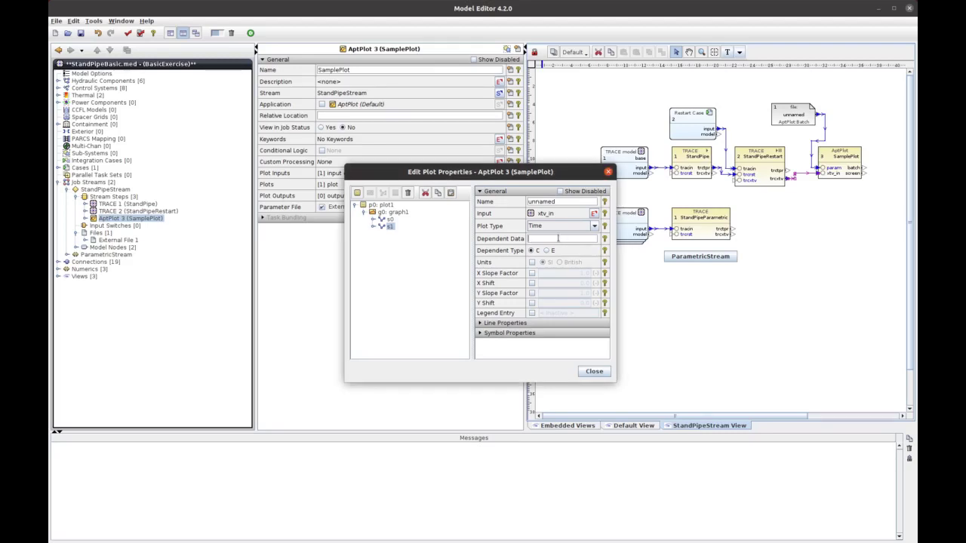
pyautogui.write('pn-2A20')
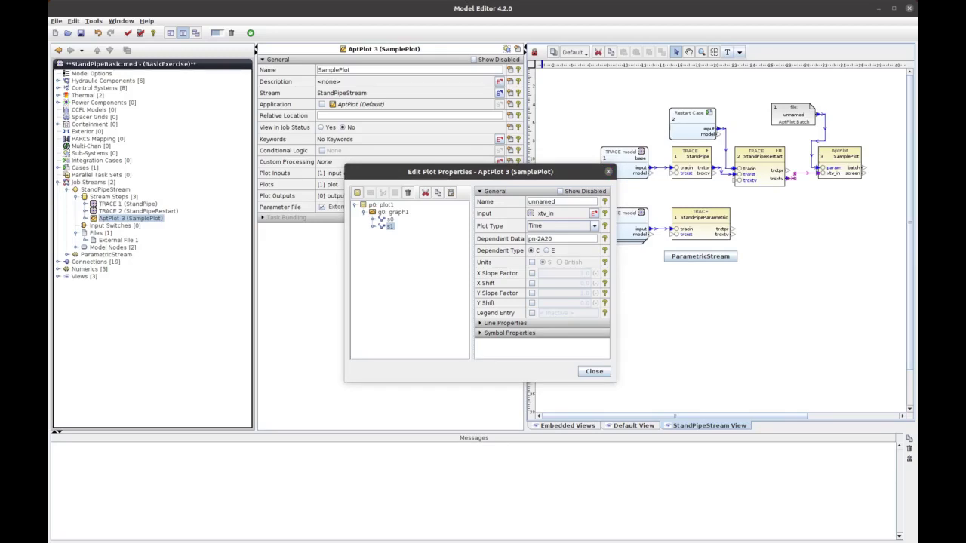
pyautogui.click(533, 312)
pyautogui.doubleClick(572, 312)
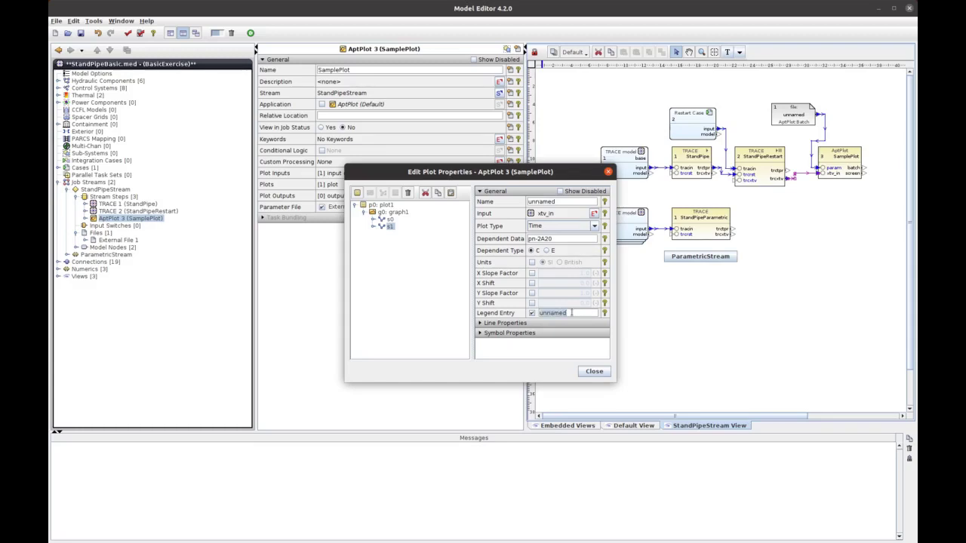
pyautogui.write('Pressure (2A20)')
# - Add a second graph to plot1 in SamplePlot's plot properties
pyautogui.click(385, 228)
pyautogui.click(380, 212)
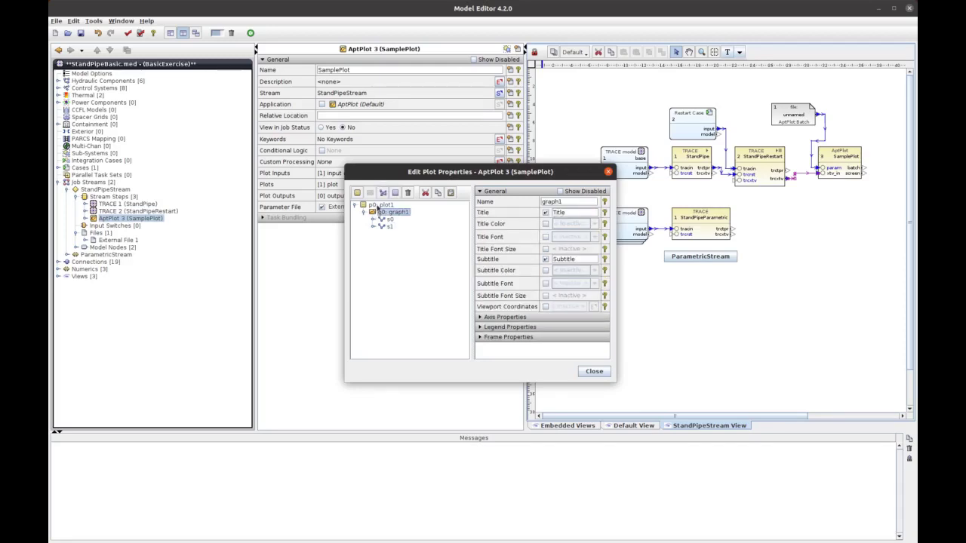
pyautogui.click(379, 205)
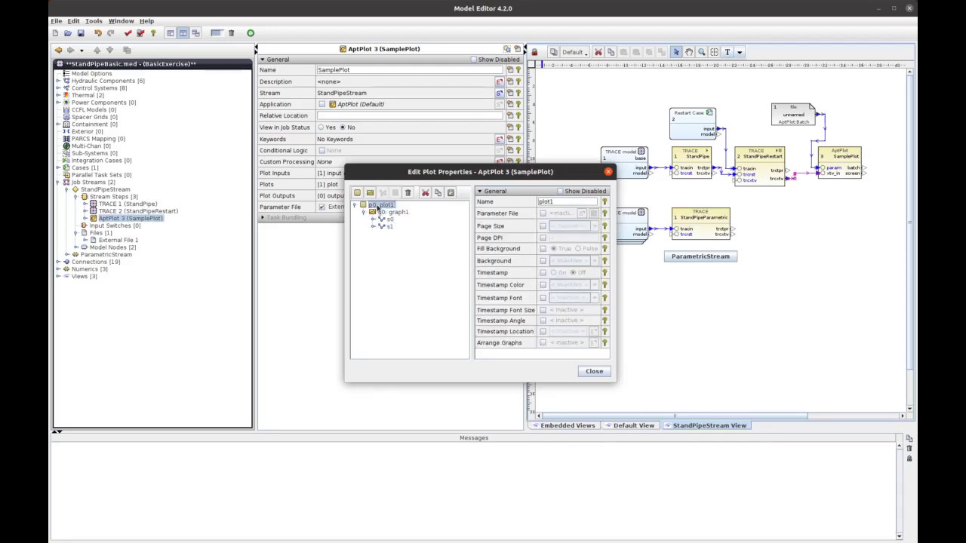
pyautogui.click(370, 194)
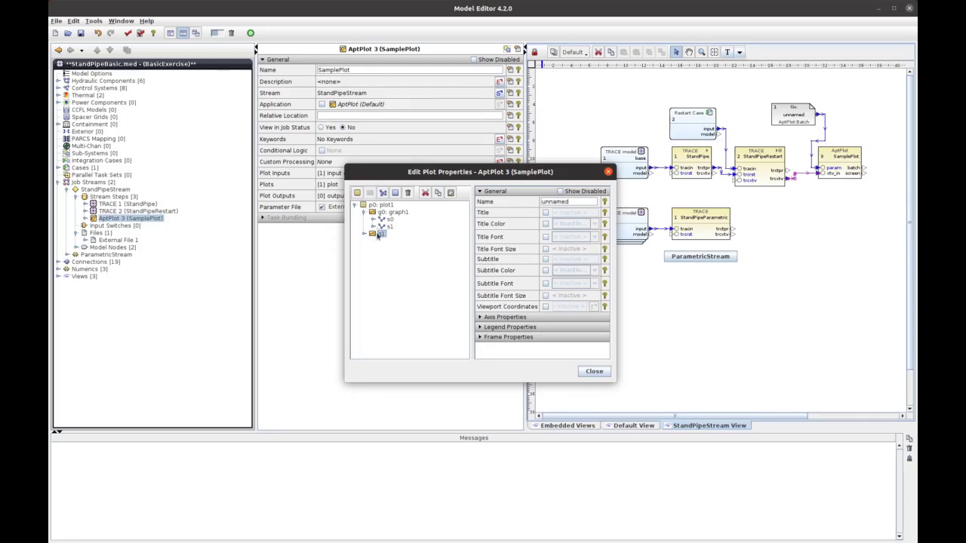
# - Add a data set to the second graph using input xtv_in, dependent data rovn-2A01 and legend entry "Density (2A01)"
pyautogui.click(383, 193)
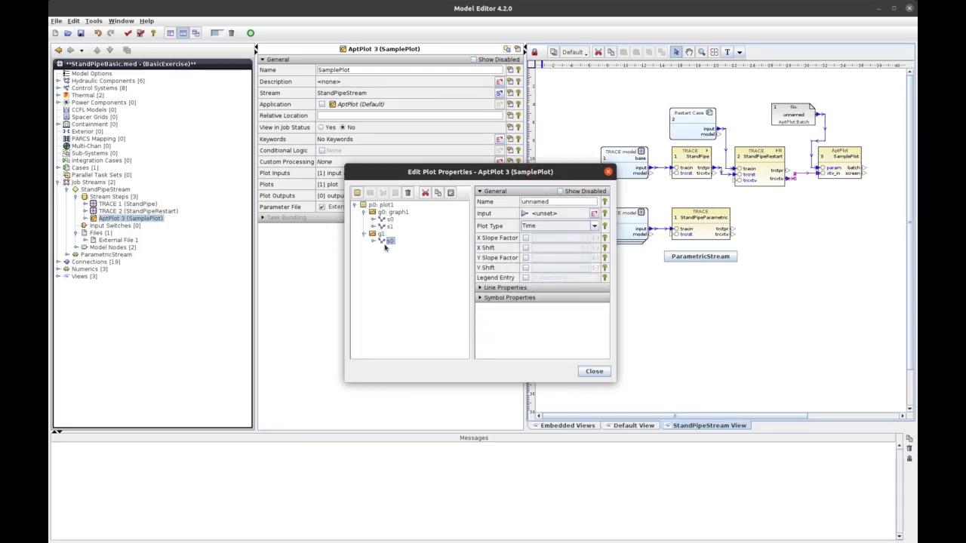
pyautogui.click(594, 213)
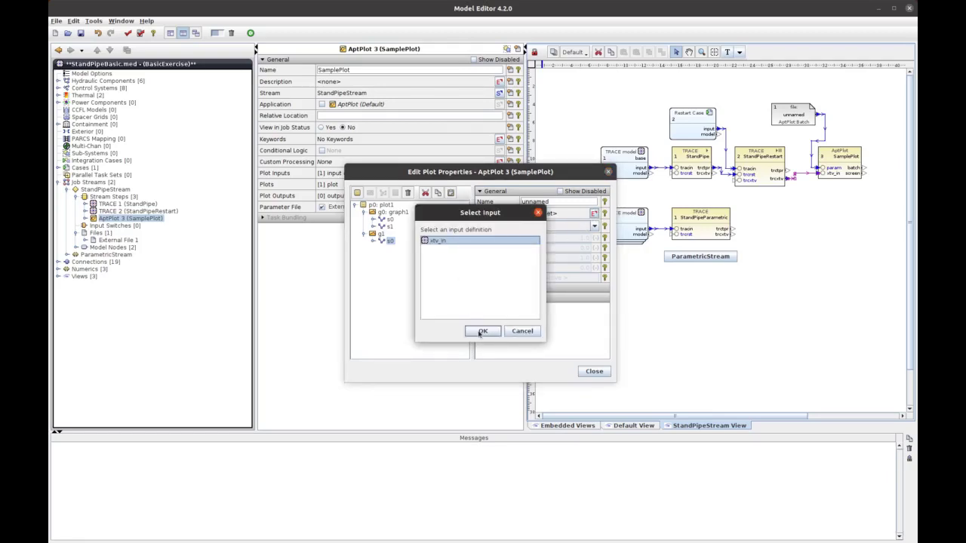
pyautogui.click(481, 332)
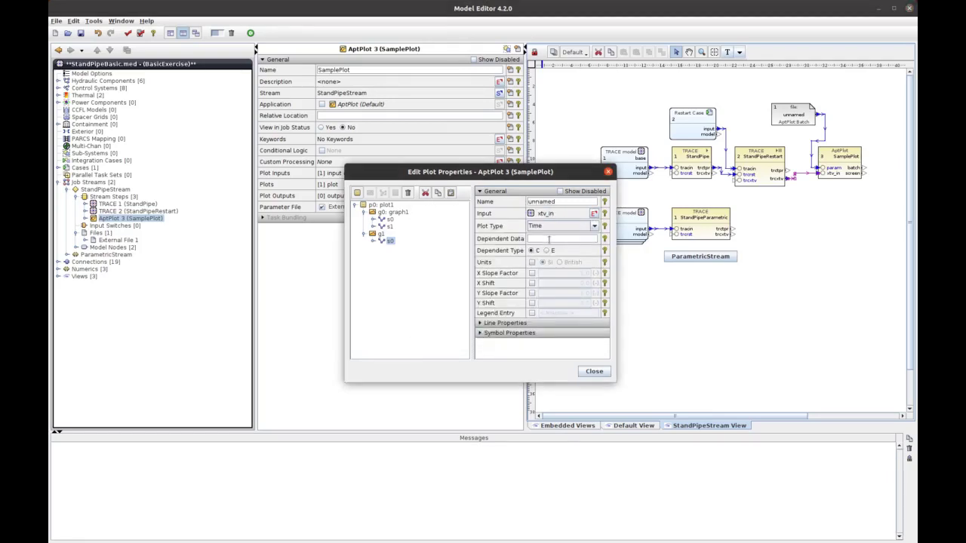
pyautogui.hotkey('alt', 'Tab')
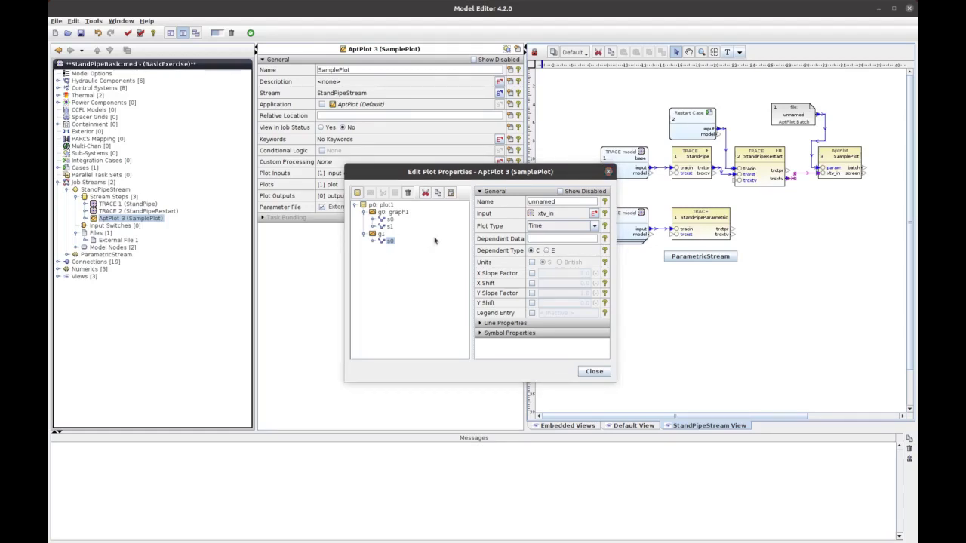
pyautogui.click(537, 252)
pyautogui.write('rovn-2A01')
pyautogui.click(532, 312)
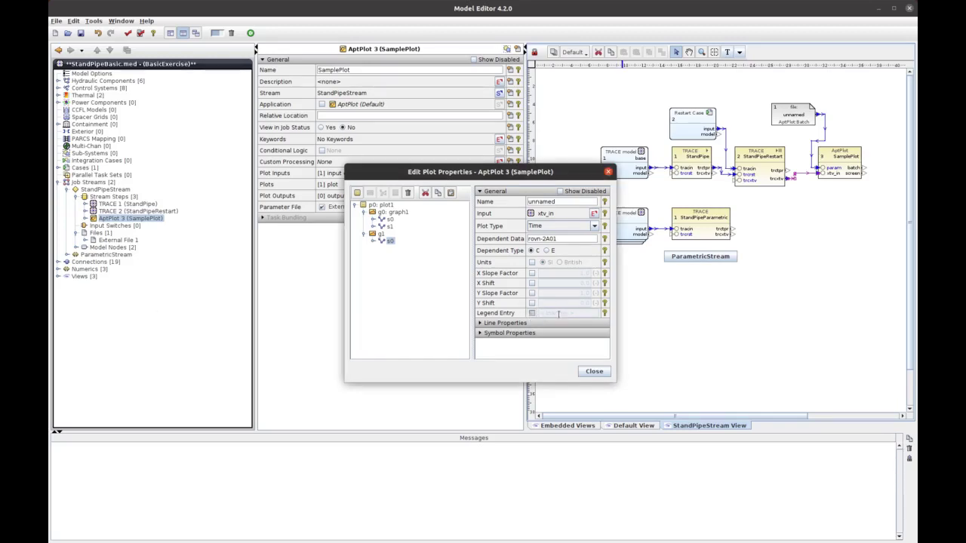
pyautogui.hotkey('ctrl', 'a')
pyautogui.write('Density (2A01)')
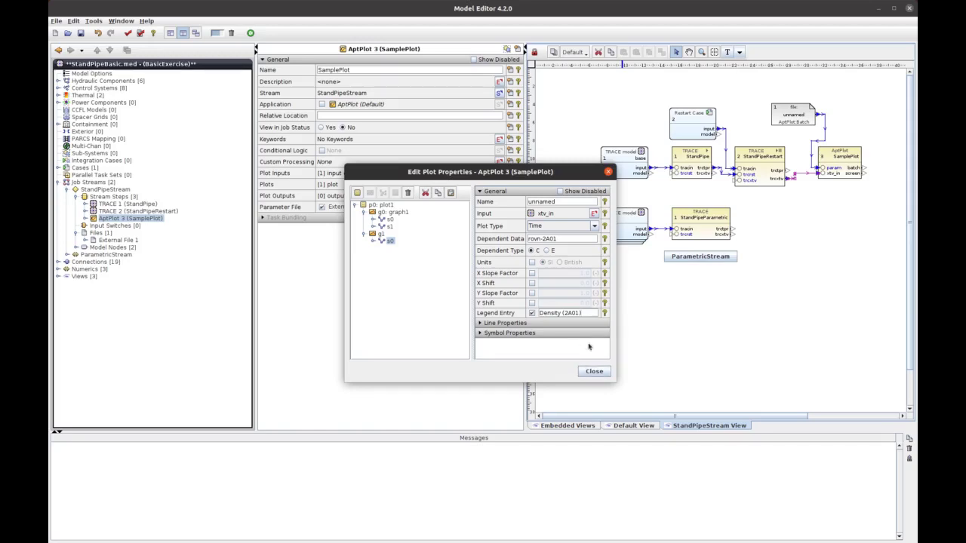
pyautogui.click(594, 372)
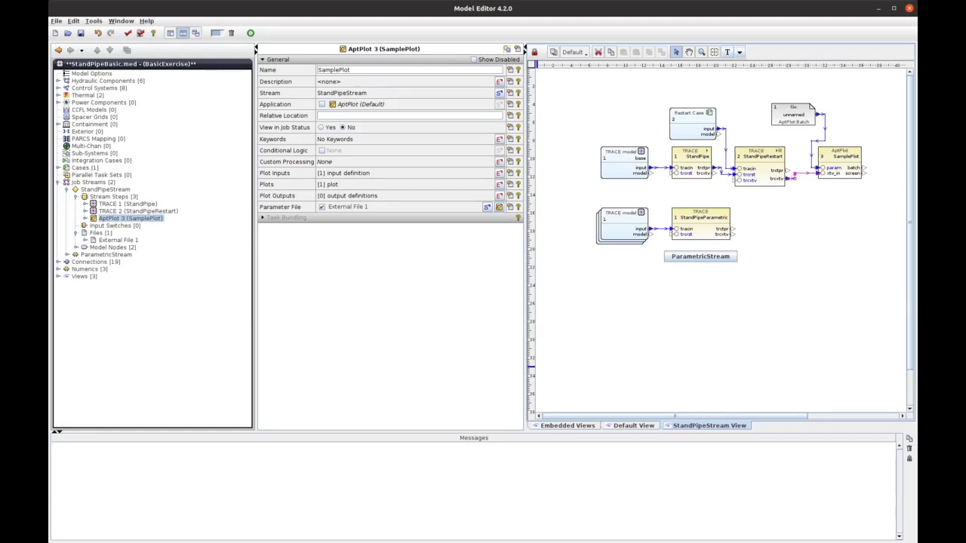
# - Add a plot output for plot1 to SamplePlot, keeping its type as PNG and its connection shown
pyautogui.click(498, 196)
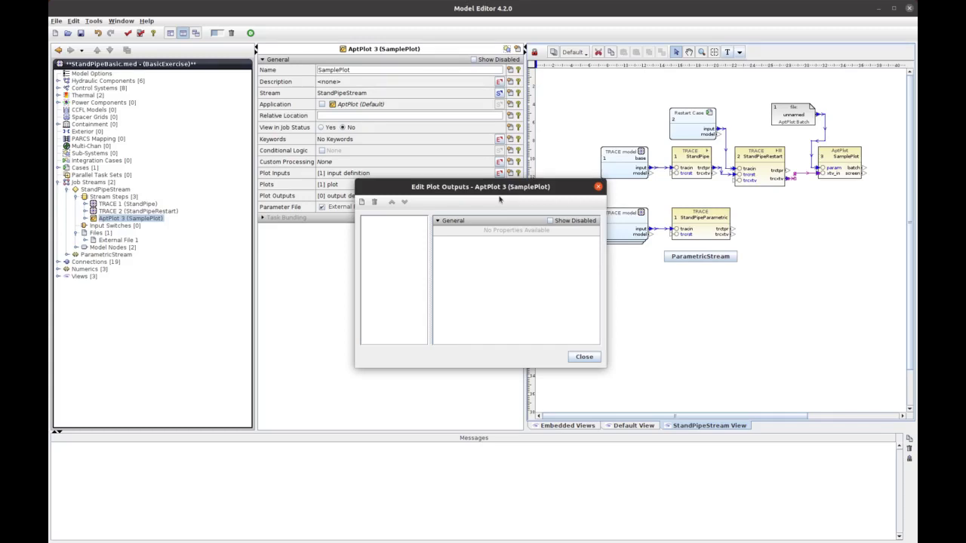
pyautogui.click(363, 202)
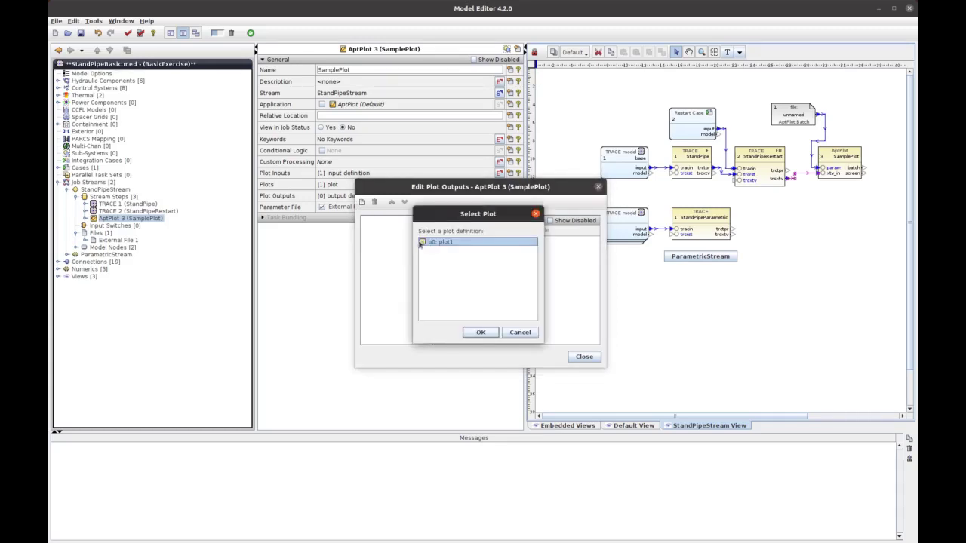
pyautogui.click(480, 332)
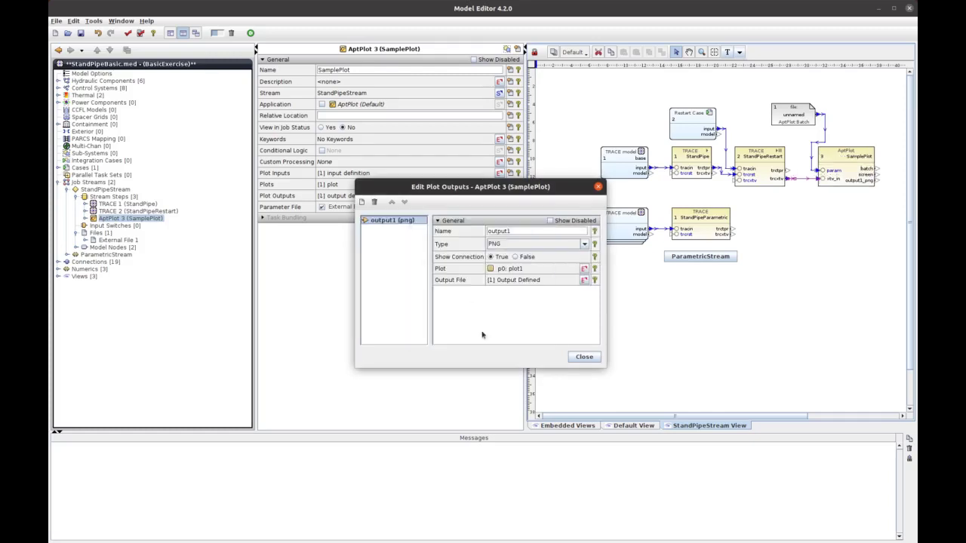
pyautogui.doubleClick(534, 232)
pyautogui.click(537, 245)
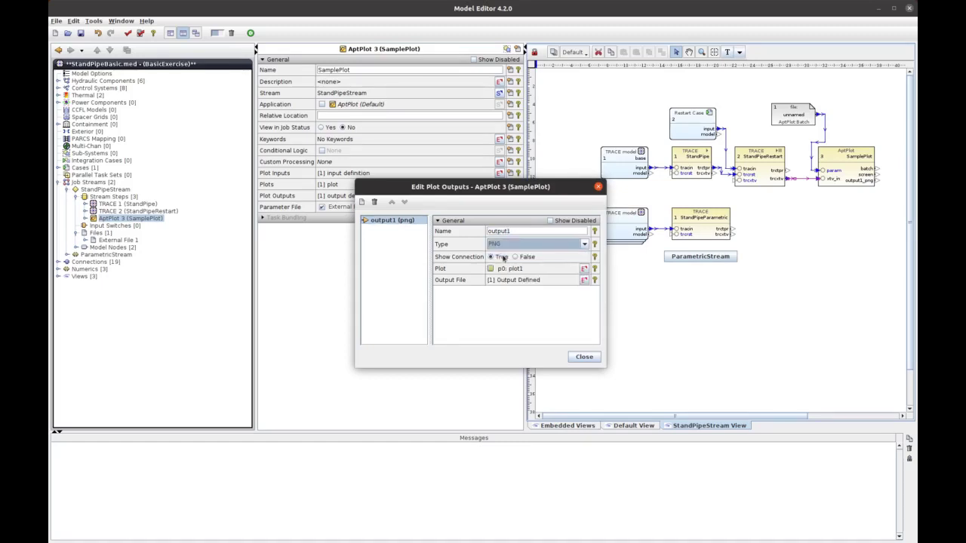
pyautogui.click(505, 255)
# - Add a second plot output for plot1 and set its type to AptPlot File
pyautogui.click(362, 203)
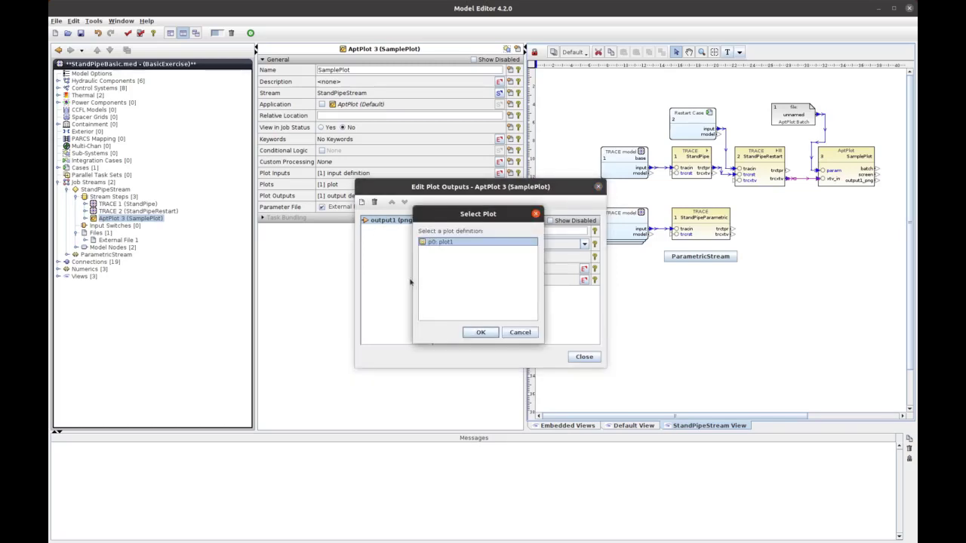
pyautogui.click(481, 332)
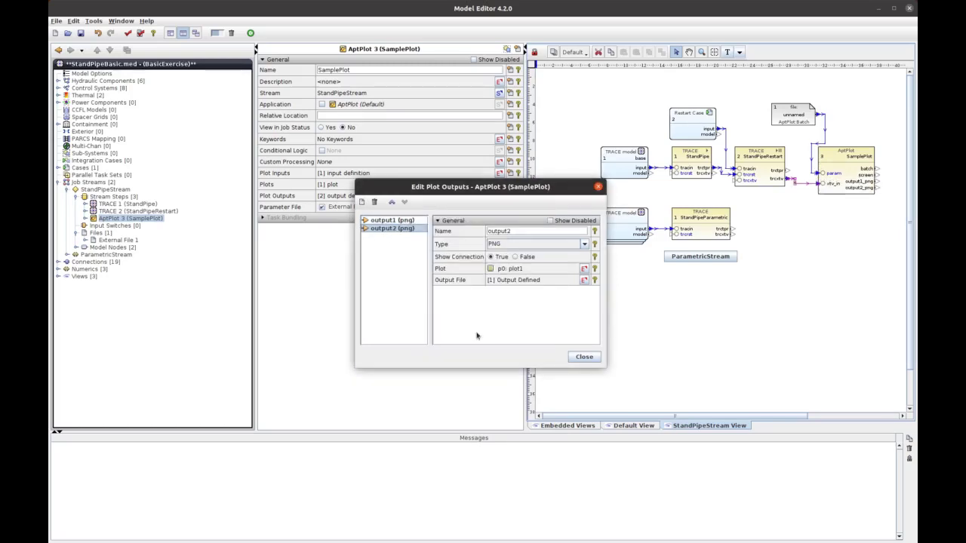
pyautogui.click(523, 244)
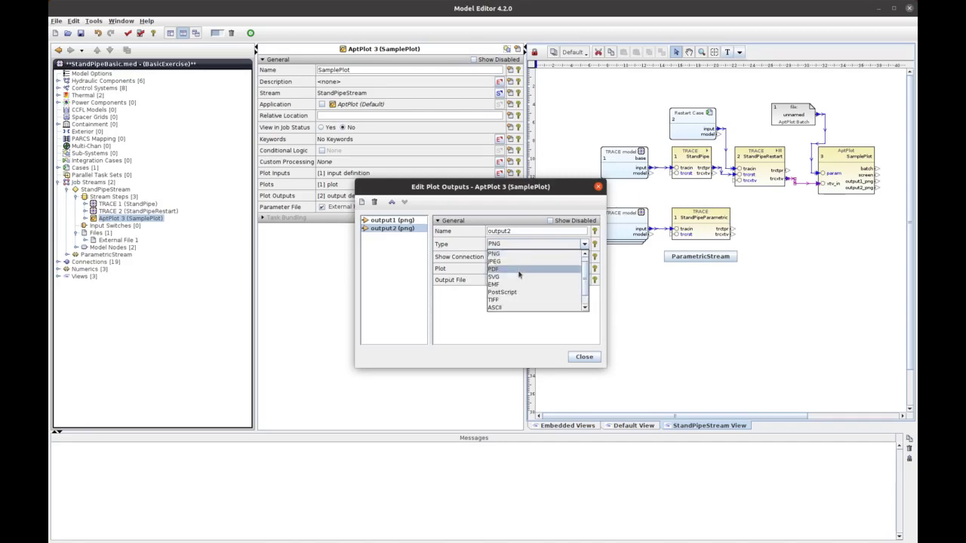
pyautogui.scroll(-1, 519, 287)
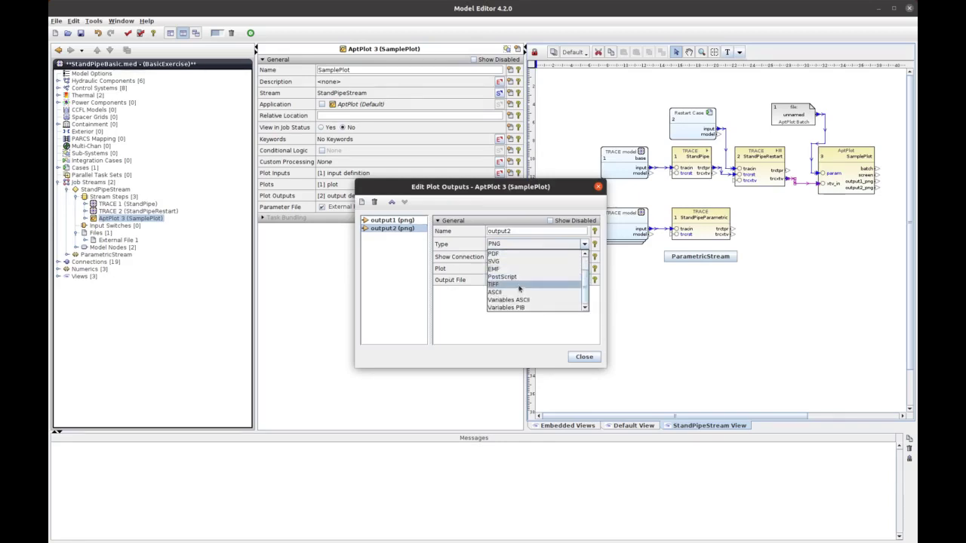
pyautogui.scroll(2, 519, 287)
pyautogui.click(515, 256)
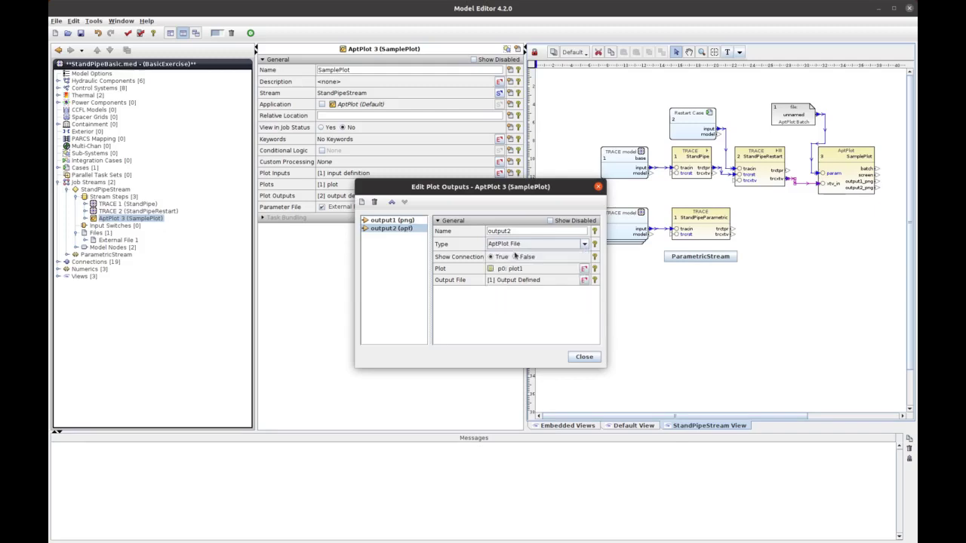
pyautogui.click(576, 357)
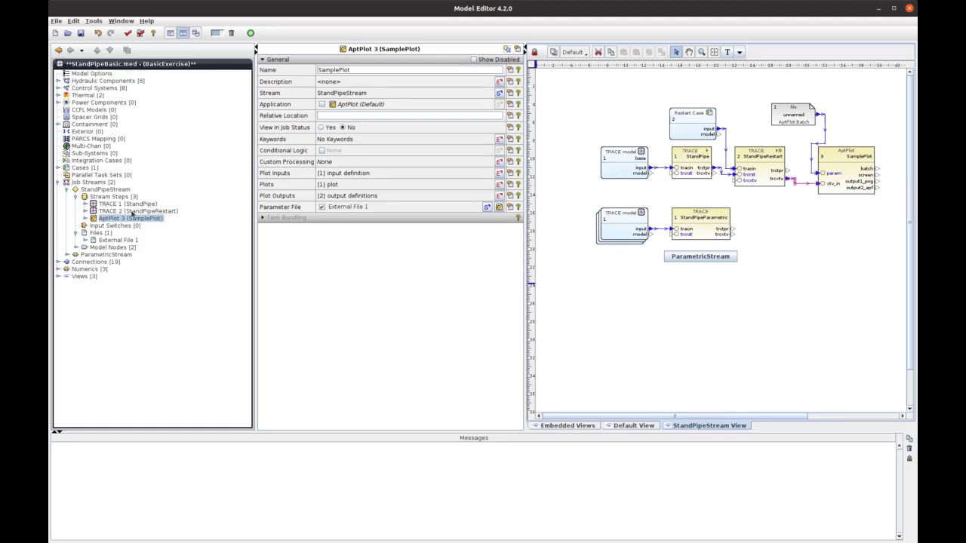
# - Submit the StandPipeStream job stream to the Local platform
pyautogui.click(103, 190)
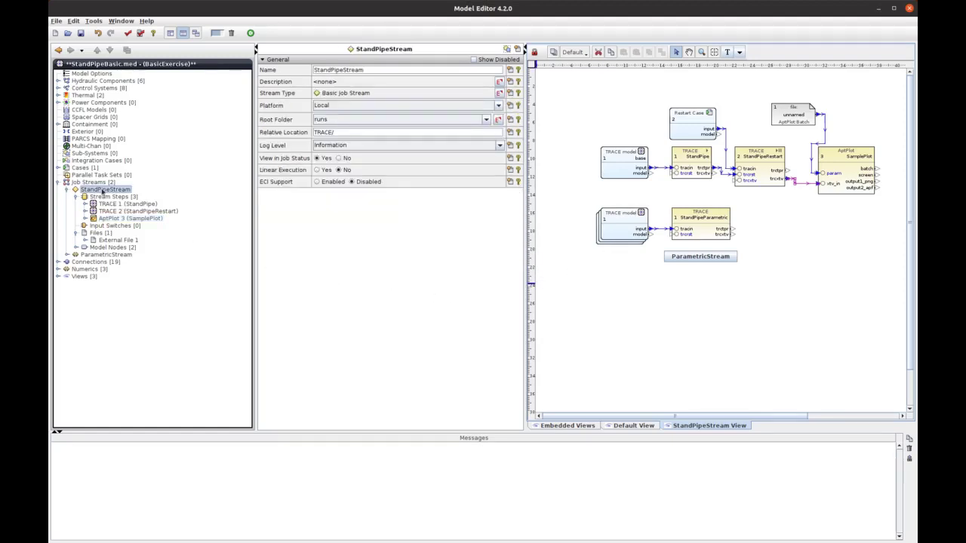
pyautogui.rightClick(103, 193)
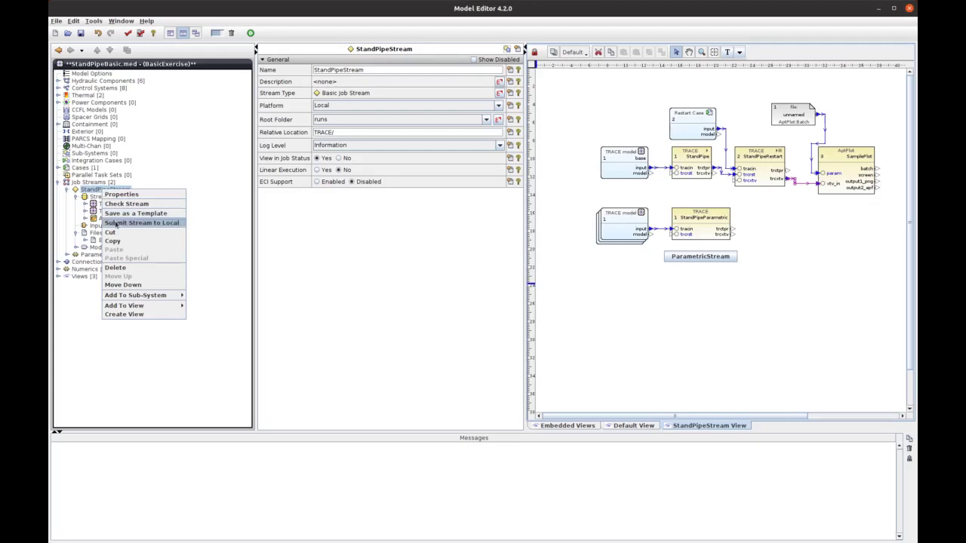
pyautogui.click(116, 224)
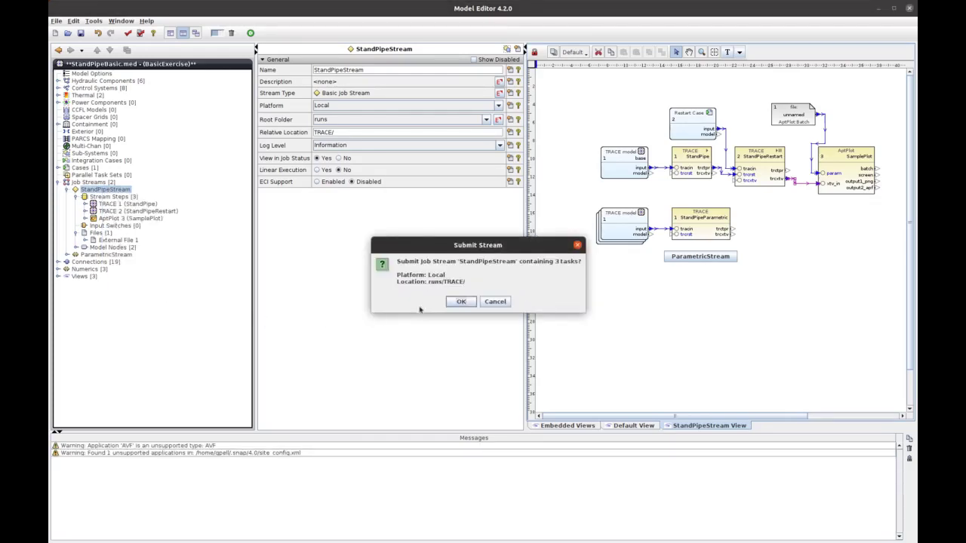
pyautogui.click(459, 302)
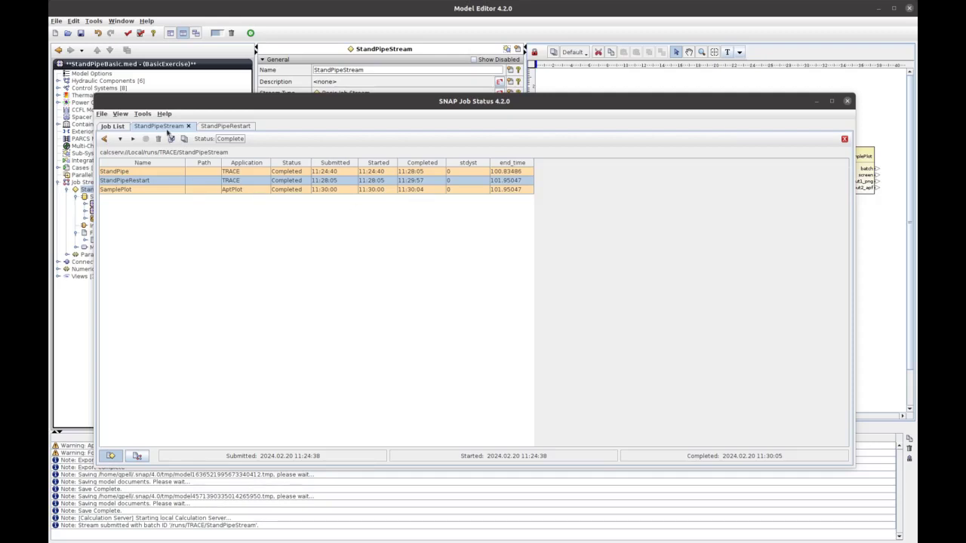
# - In SNAP Job Status, open the completed SamplePlot job and view its output1.png image
pyautogui.doubleClick(122, 190)
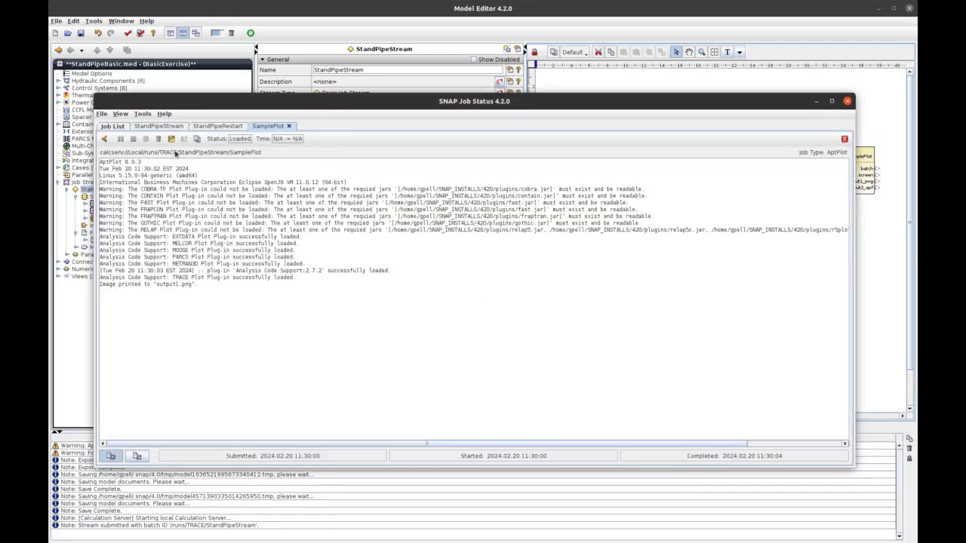
pyautogui.click(192, 136)
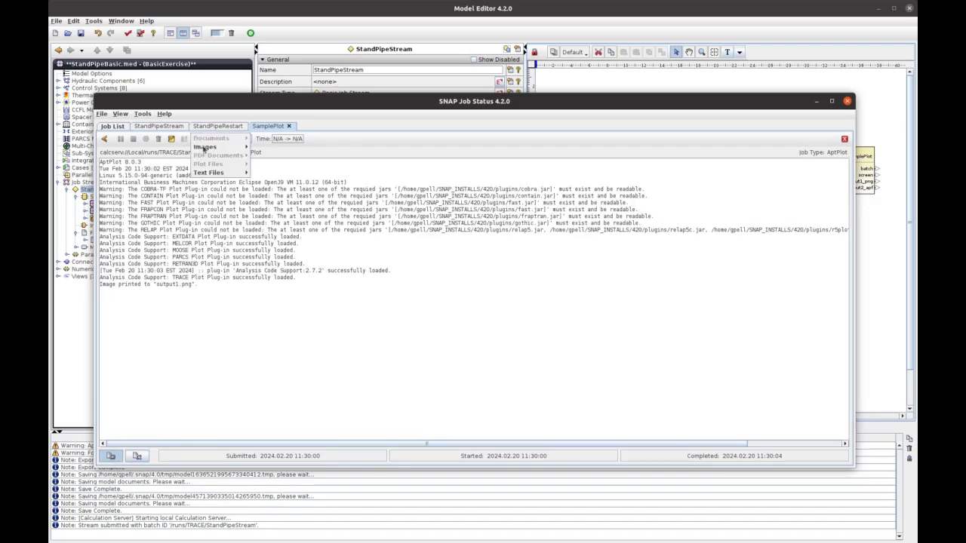
pyautogui.moveTo(205, 148)
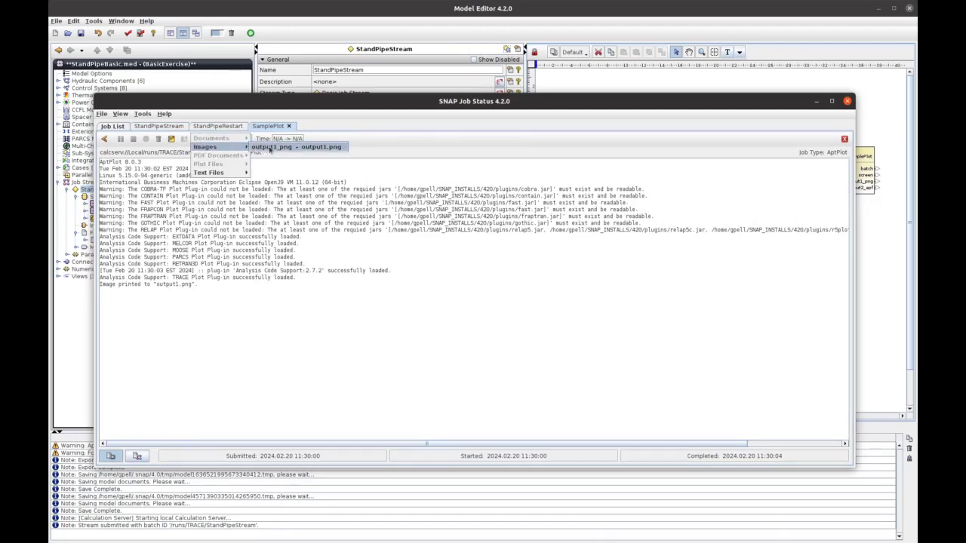
pyautogui.click(270, 150)
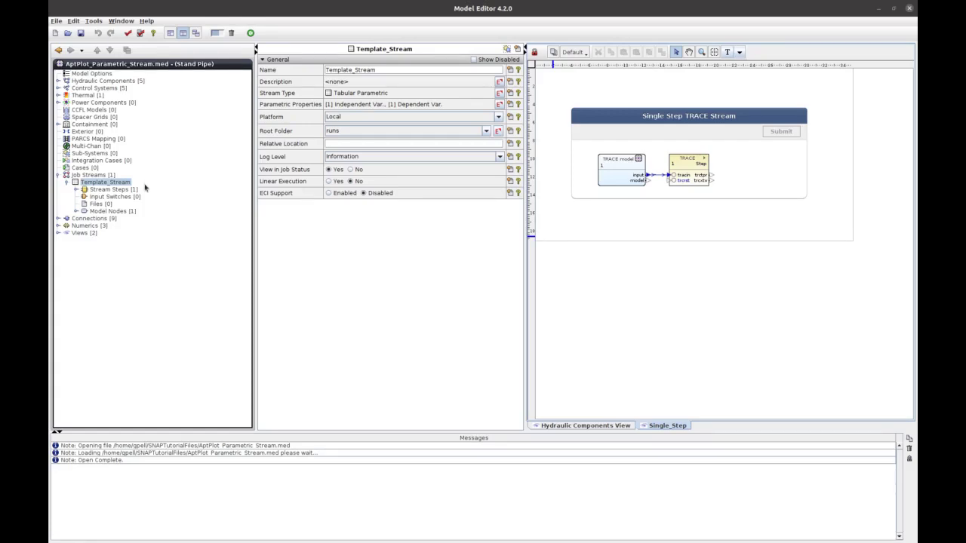
# - In Model Editor, add a new AptPlot step to Template_Stream in the AptPlot_Parametric_Stream model
pyautogui.click(93, 190)
pyautogui.rightClick(92, 189)
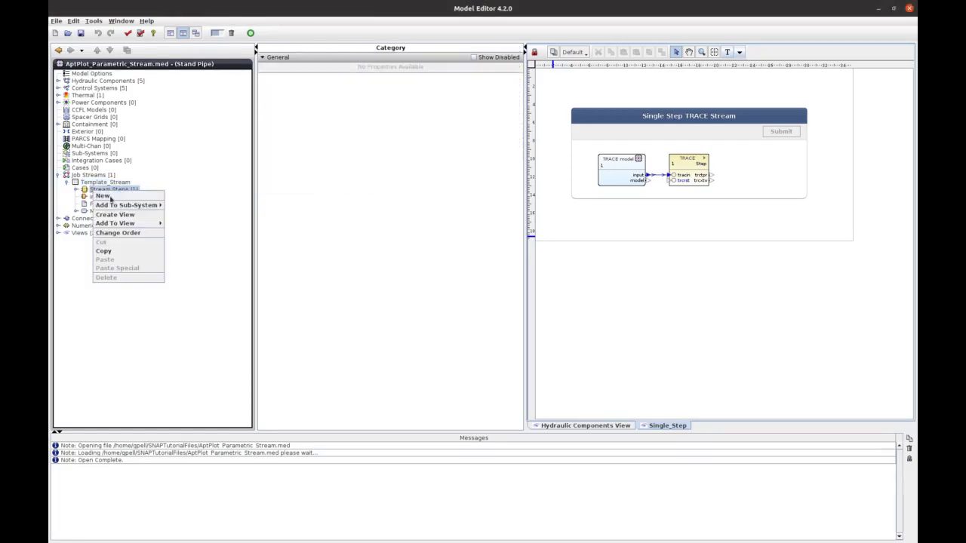
pyautogui.press('Escape')
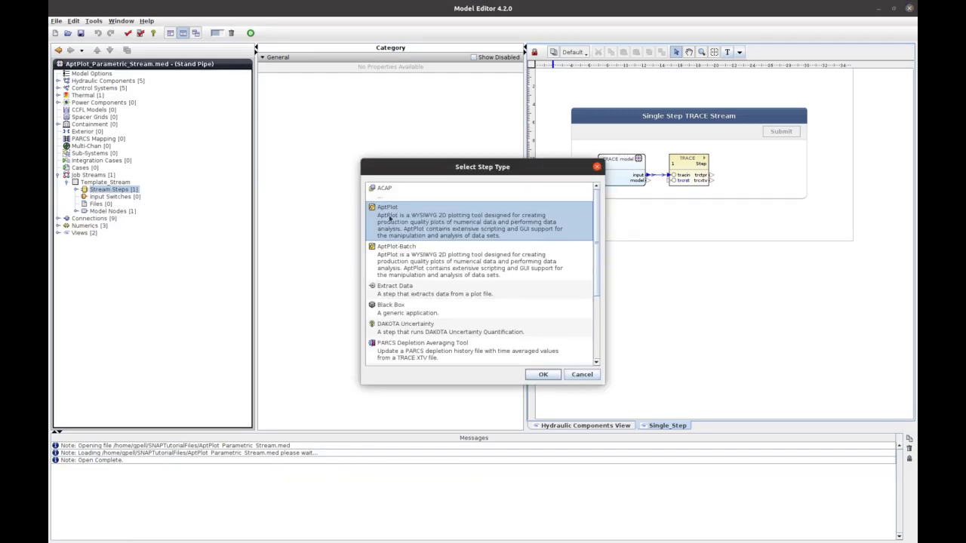
pyautogui.click(550, 378)
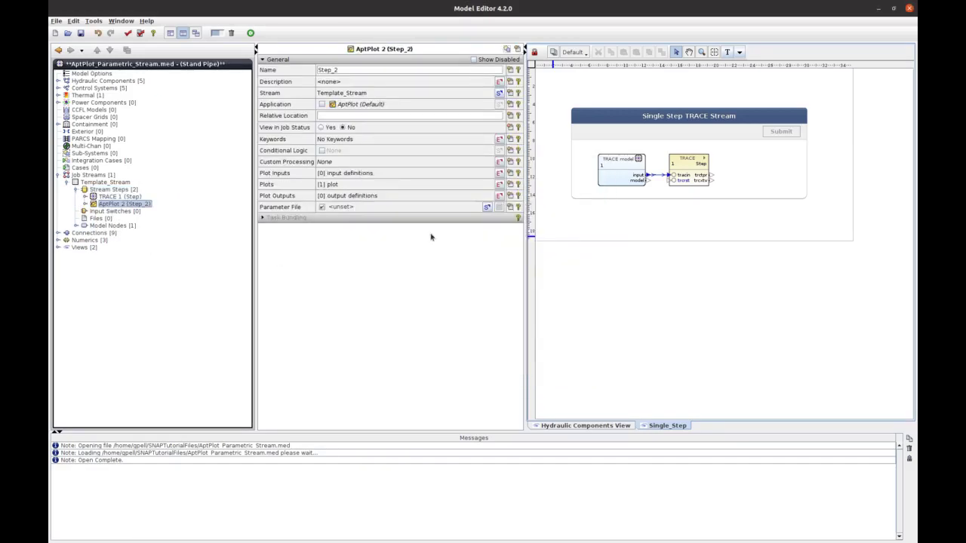
# - Rename the new AptPlot step in Template_Stream as Void_Profile
pyautogui.click(368, 69)
pyautogui.press('BackSpace')
pyautogui.press('BackSpace')
pyautogui.press('BackSpace')
pyautogui.press('BackSpace')
pyautogui.press('BackSpace')
pyautogui.press('BackSpace')
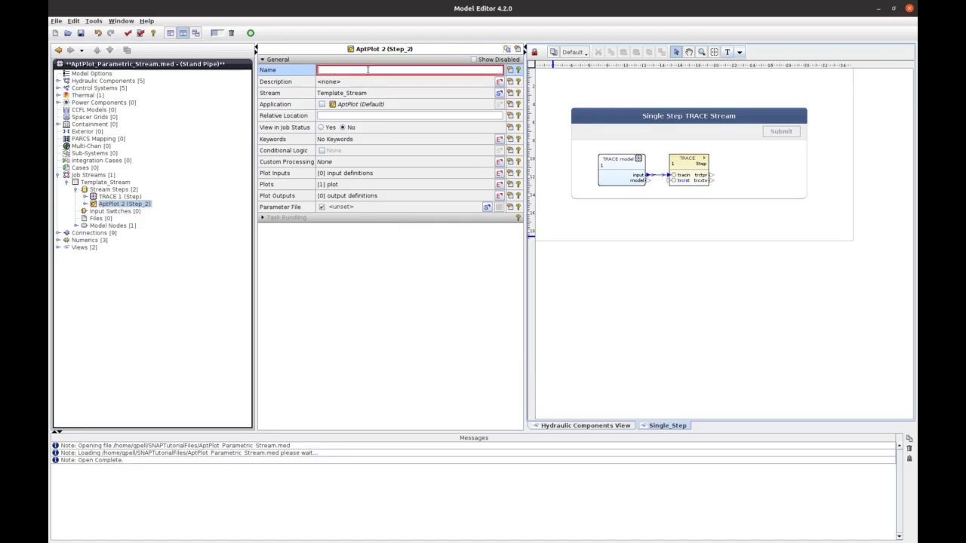
pyautogui.write('Void_Pr')
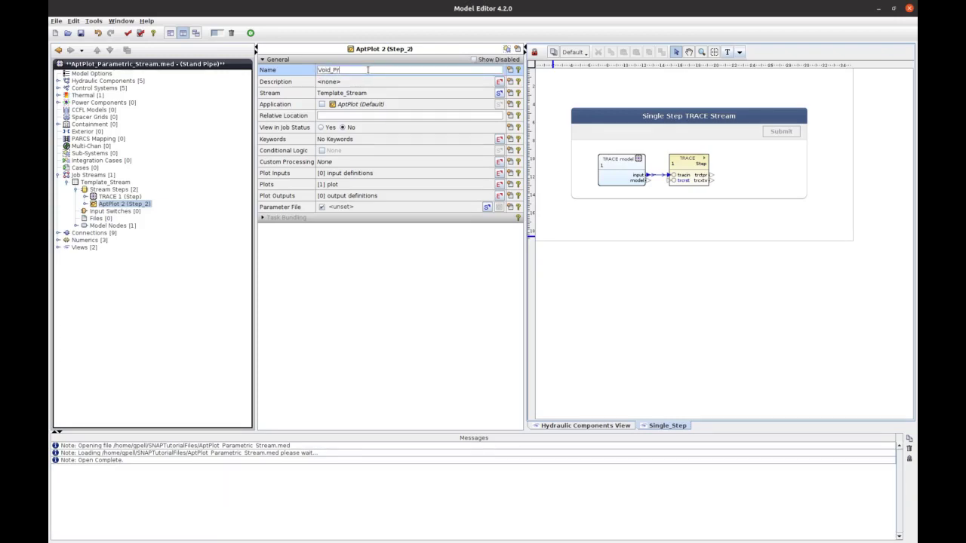
pyautogui.write('ofile')
pyautogui.press('Return')
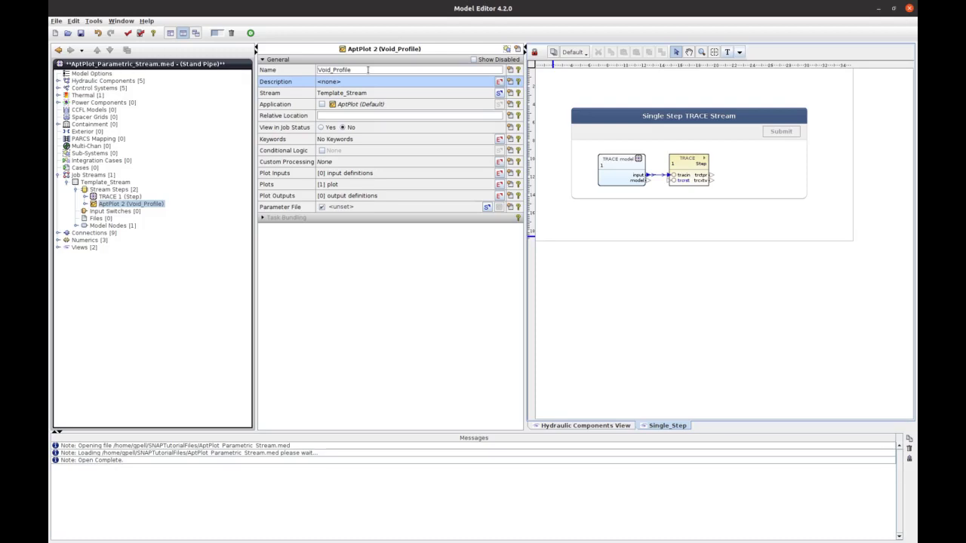
# - Add a plot input definition named xtv_in to the Void_Profile step
pyautogui.click(481, 174)
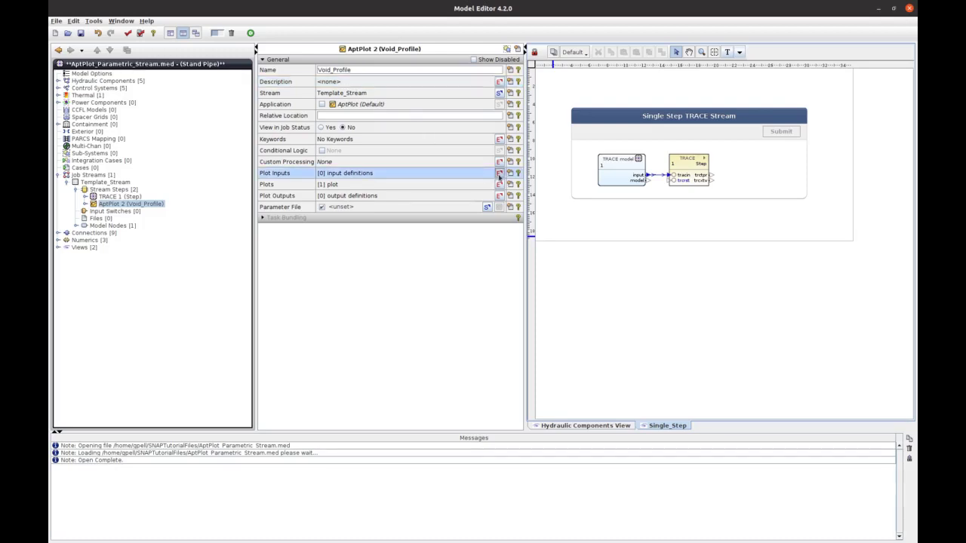
pyautogui.click(499, 173)
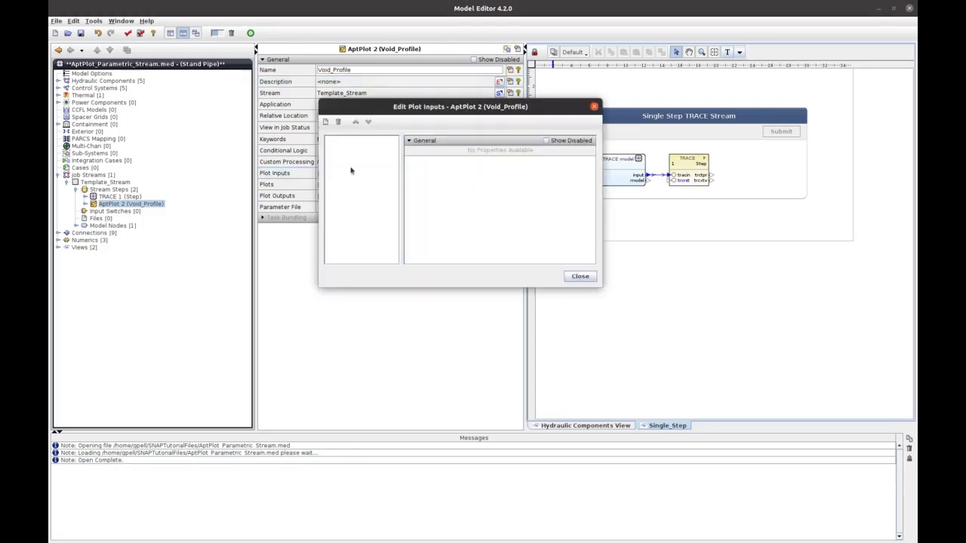
pyautogui.click(326, 122)
pyautogui.doubleClick(466, 151)
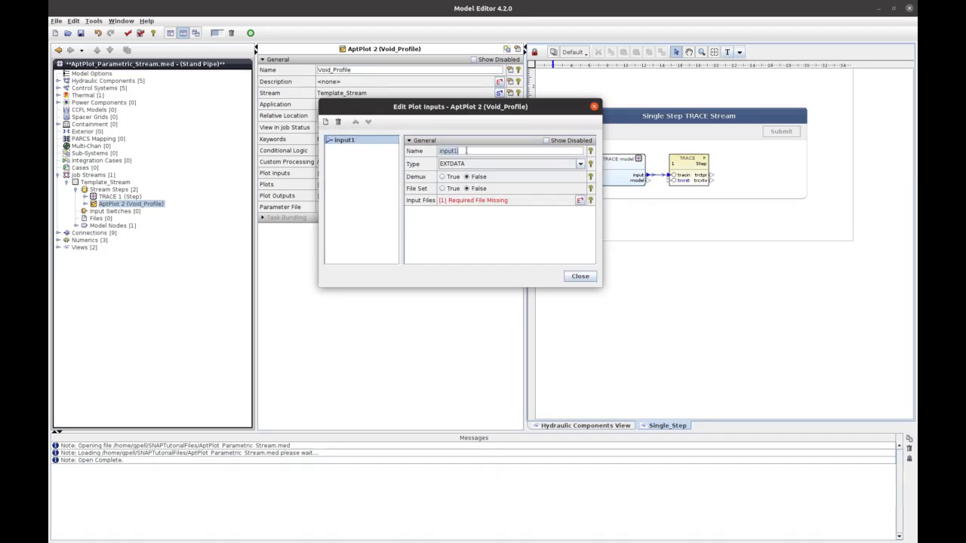
pyautogui.write('xtv_in')
pyautogui.press('Return')
# - Set the type of the xtv_in plot input to TRACE and finish editing the plot inputs
pyautogui.click(474, 164)
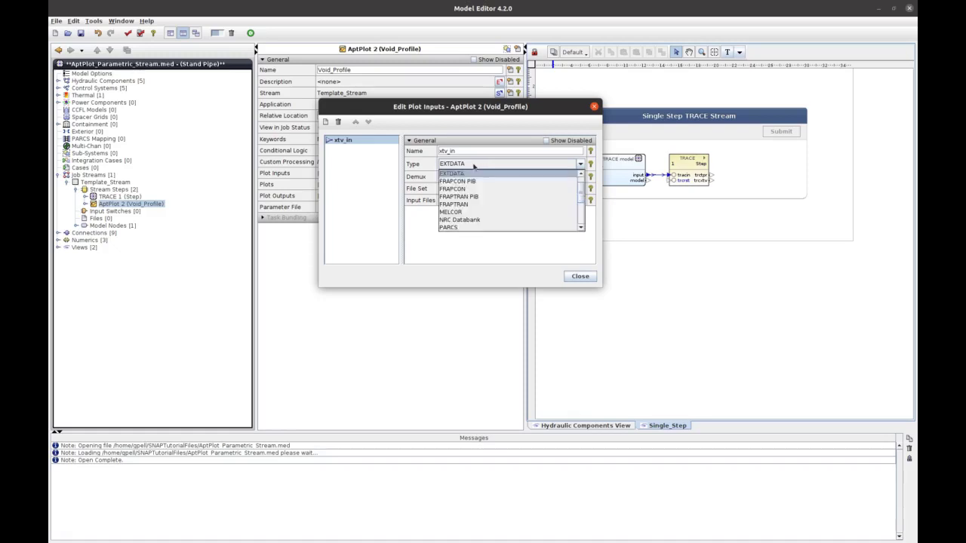
pyautogui.scroll(-3, 468, 189)
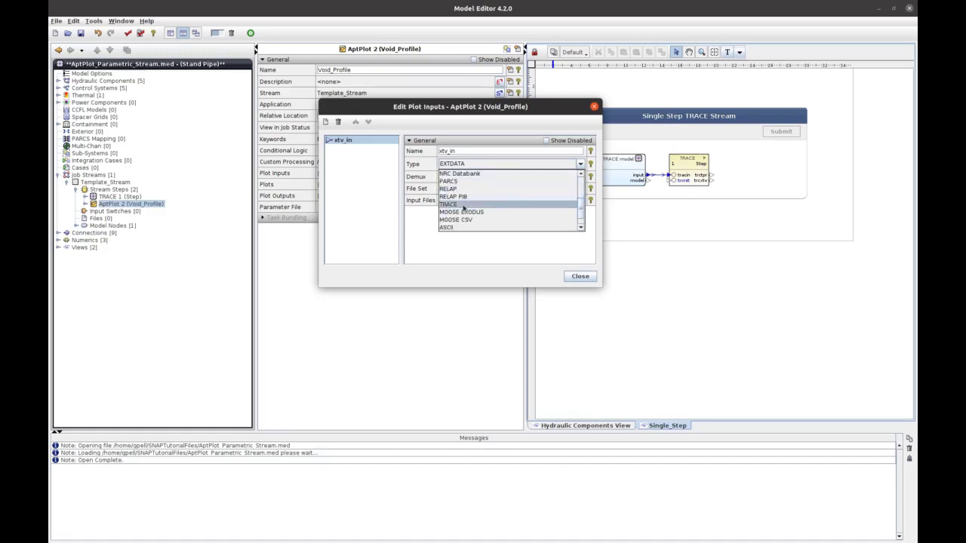
pyautogui.click(464, 207)
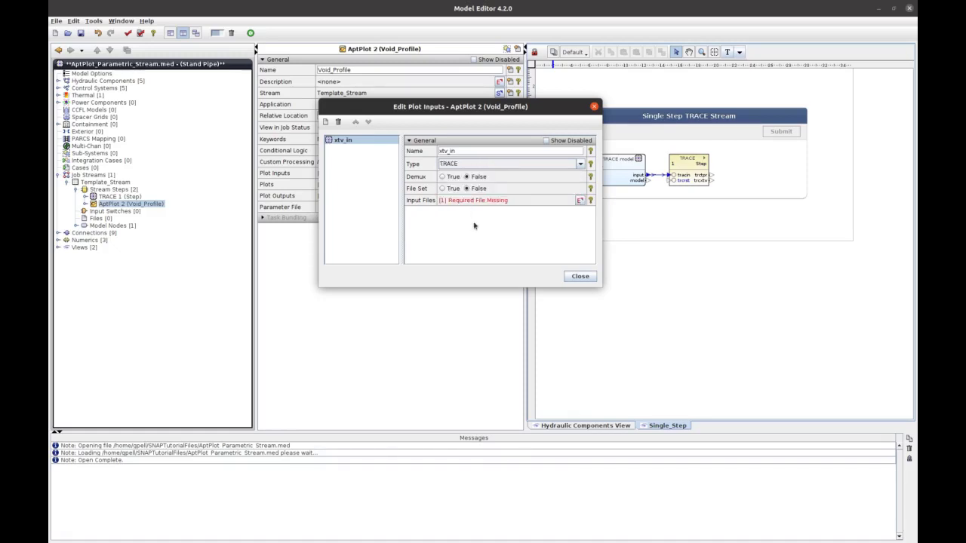
pyautogui.click(443, 189)
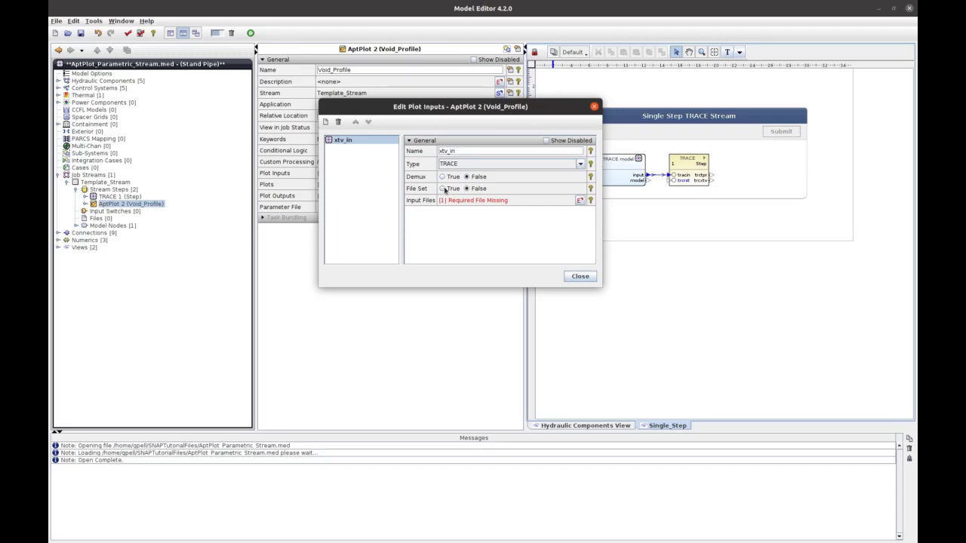
pyautogui.click(578, 276)
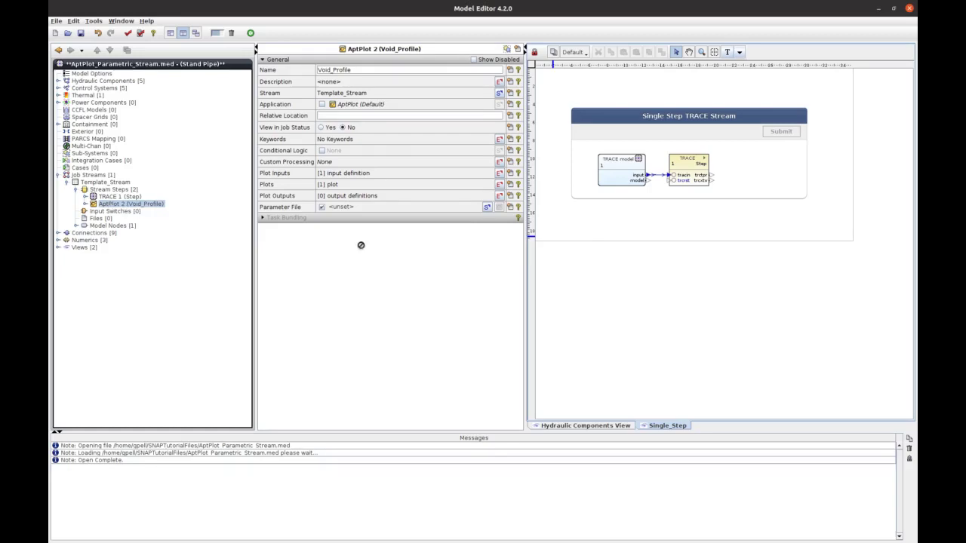
# - Place the Void_Profile step beside the TRACE step in the Single_Step view and connect the trcxtv output to xtv_in
pyautogui.moveTo(668, 198)
pyautogui.mouseDown()
pyautogui.moveTo(737, 160)
pyautogui.moveTo(745, 173)
pyautogui.mouseUp()
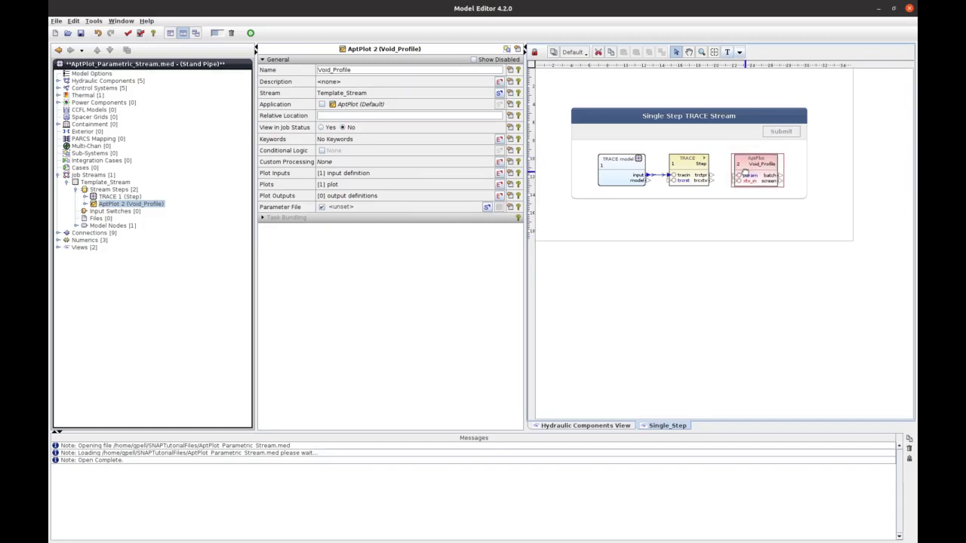
pyautogui.click(714, 52)
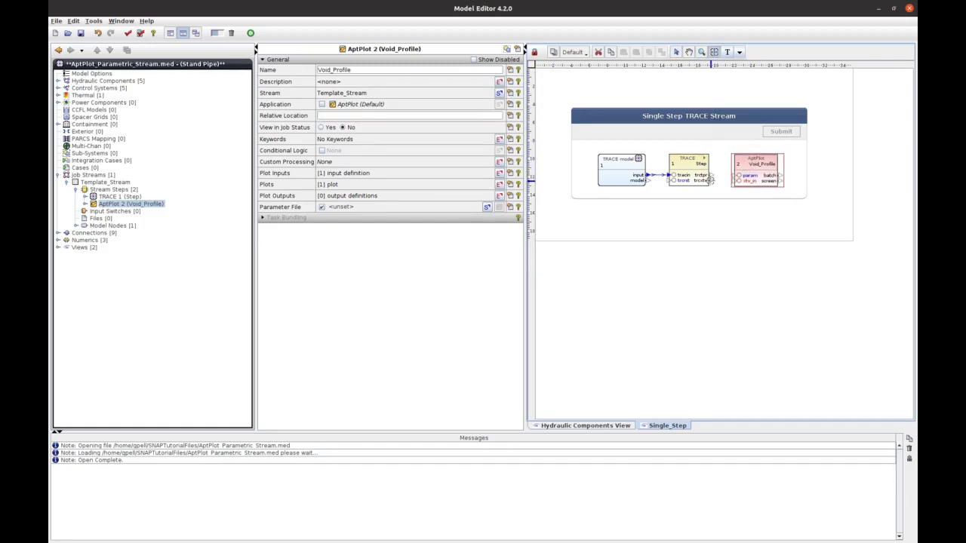
pyautogui.moveTo(711, 180); pyautogui.dragTo(731, 180)
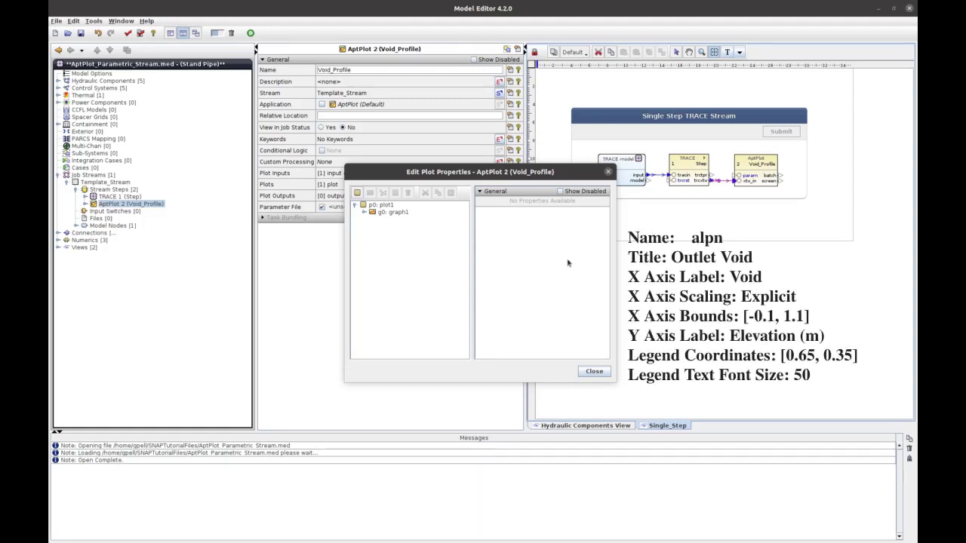
# - Add a data set to the graph in plot1 of Void_Profile and assign xtv_in as its input
pyautogui.click(388, 218)
pyautogui.click(390, 213)
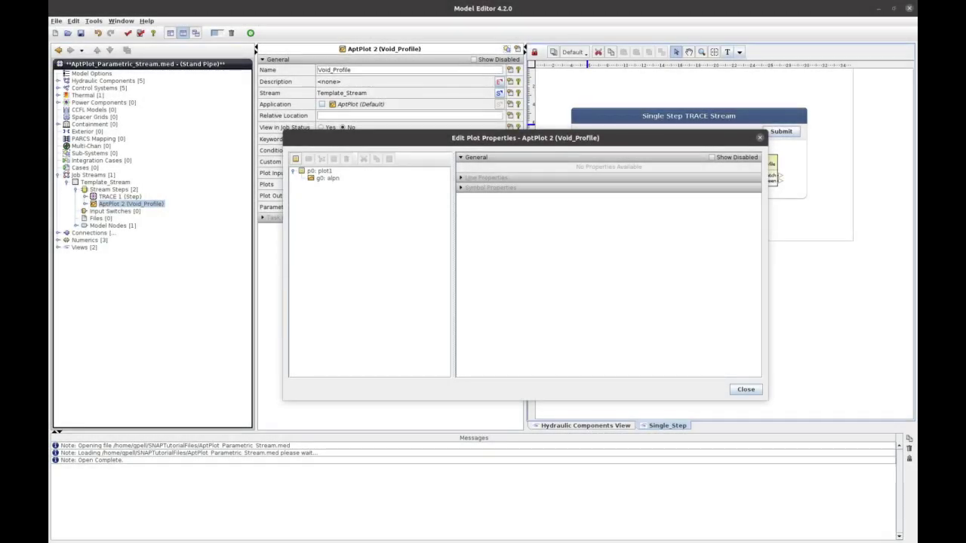
pyautogui.click(316, 179)
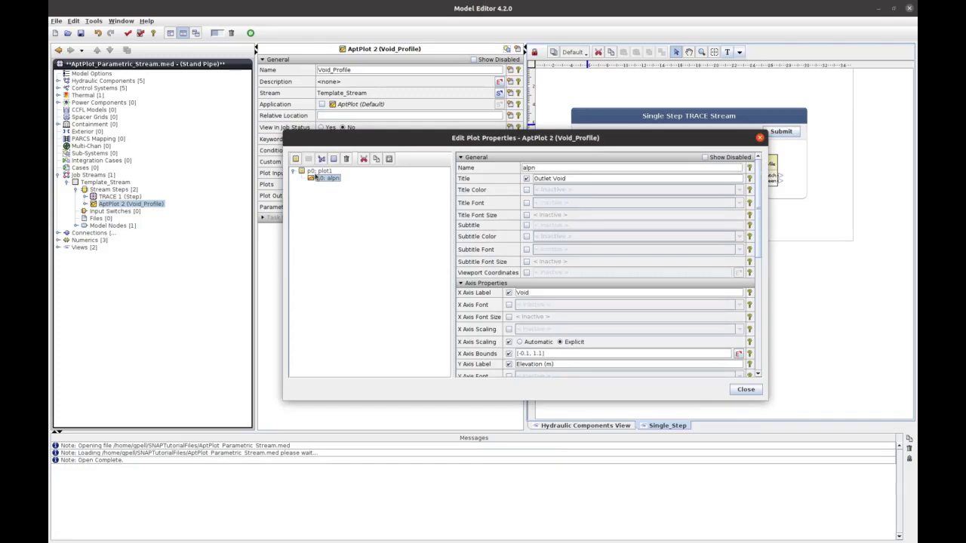
pyautogui.click(320, 159)
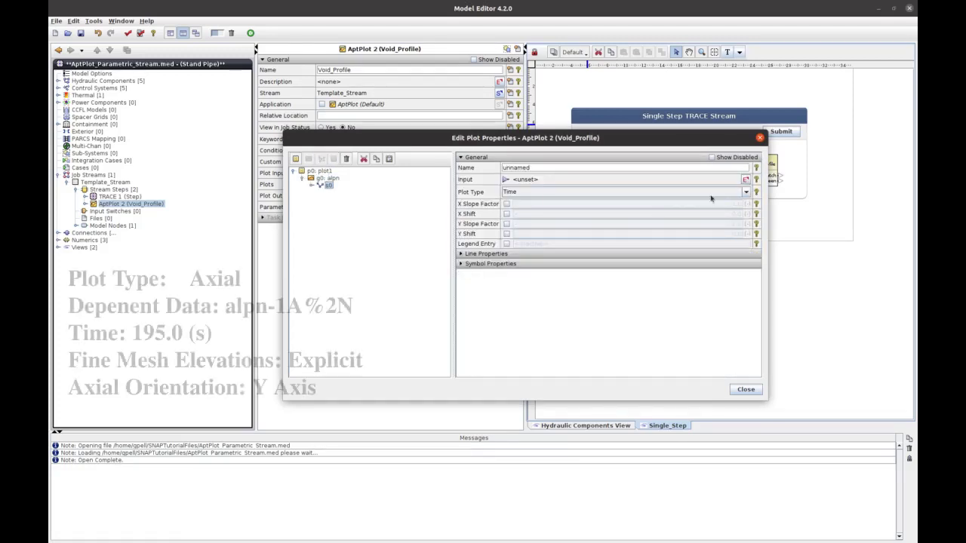
pyautogui.click(745, 180)
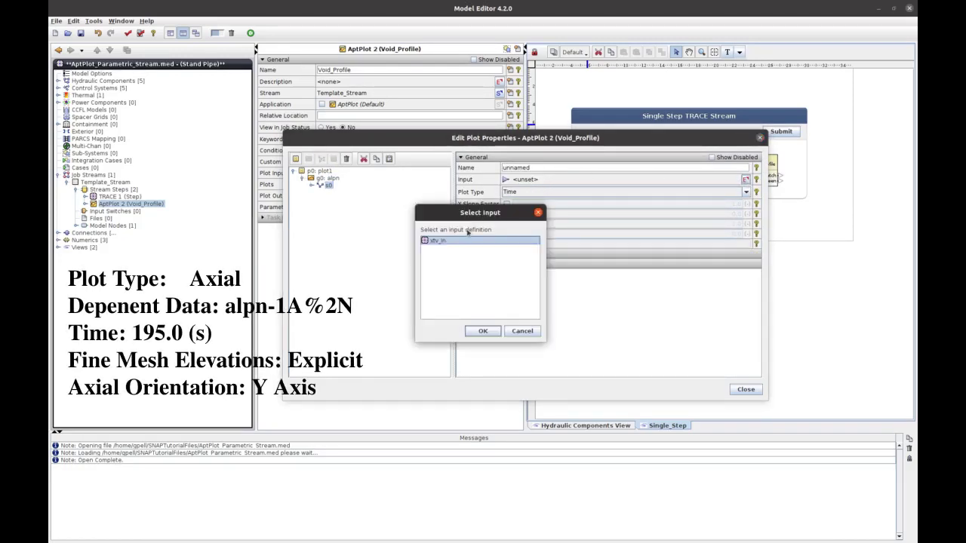
pyautogui.click(478, 331)
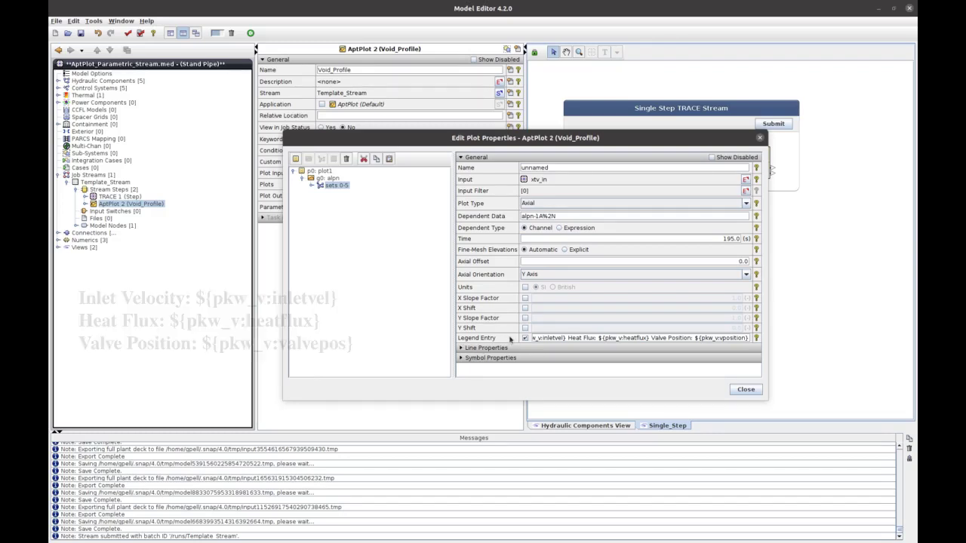
pyautogui.click(746, 389)
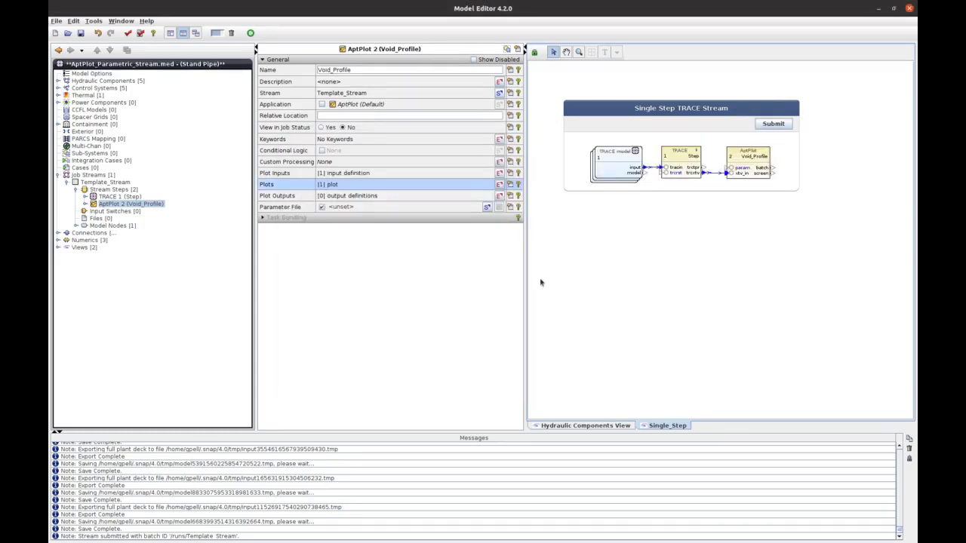
# - Add a plot output for plot1 to Void_Profile, named VoidProfile and of type PDF
pyautogui.click(499, 195)
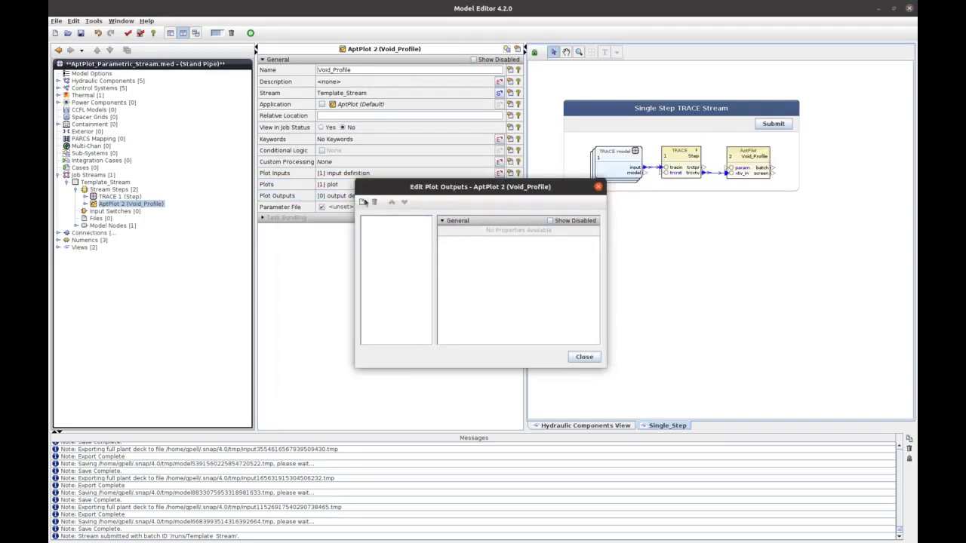
pyautogui.click(362, 203)
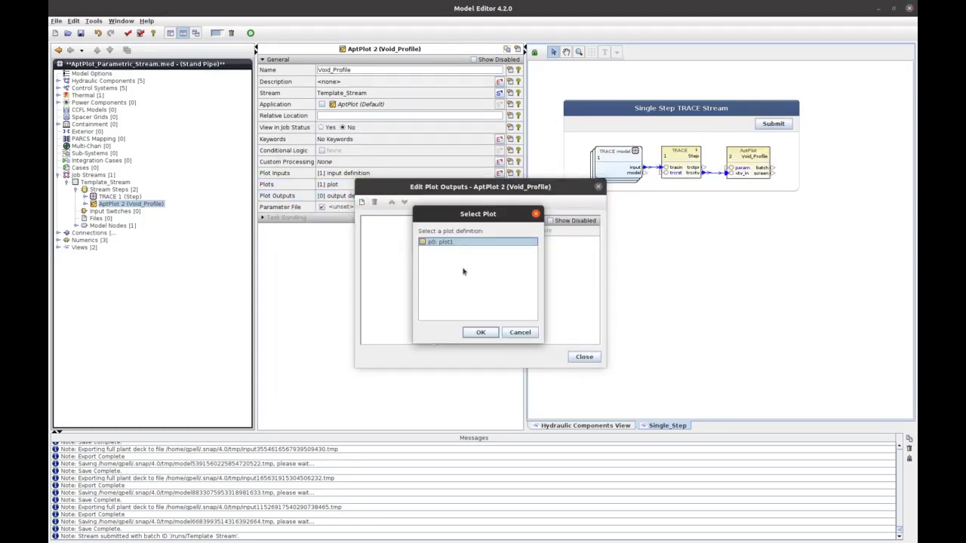
pyautogui.click(480, 333)
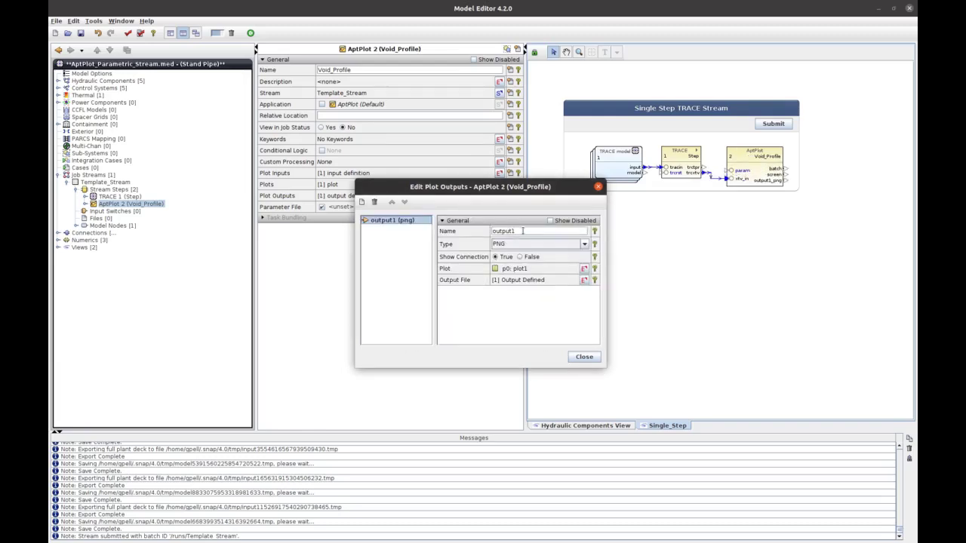
pyautogui.write('Void Profile')
pyautogui.press('Return')
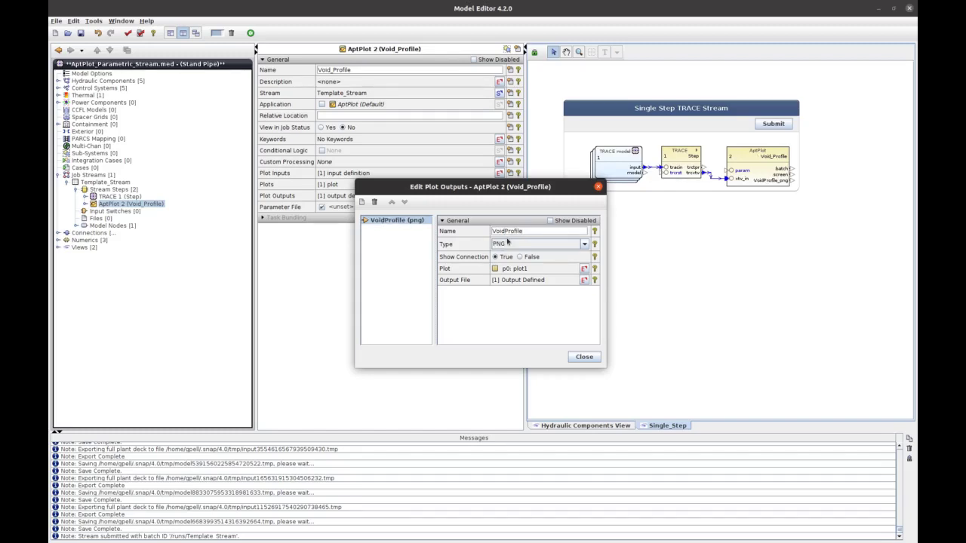
pyautogui.click(509, 243)
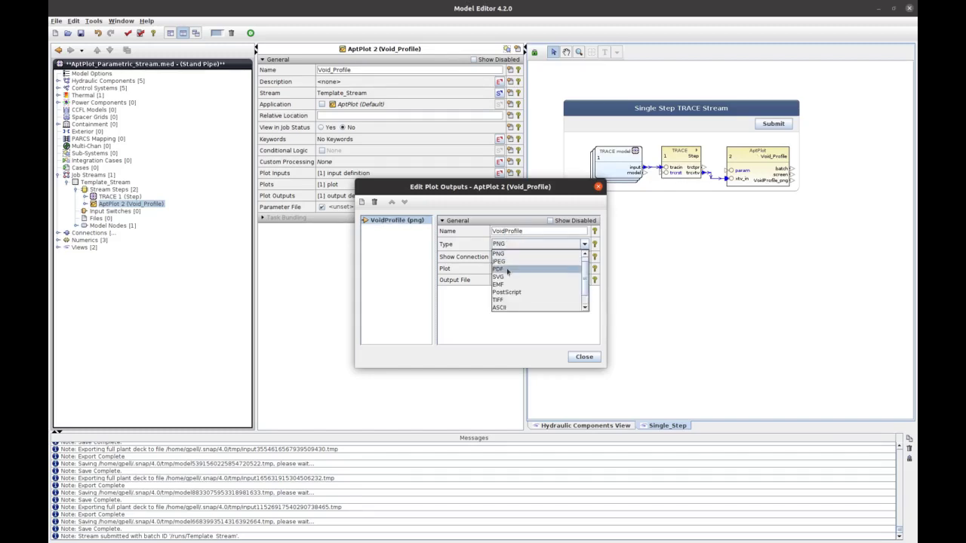
pyautogui.click(508, 270)
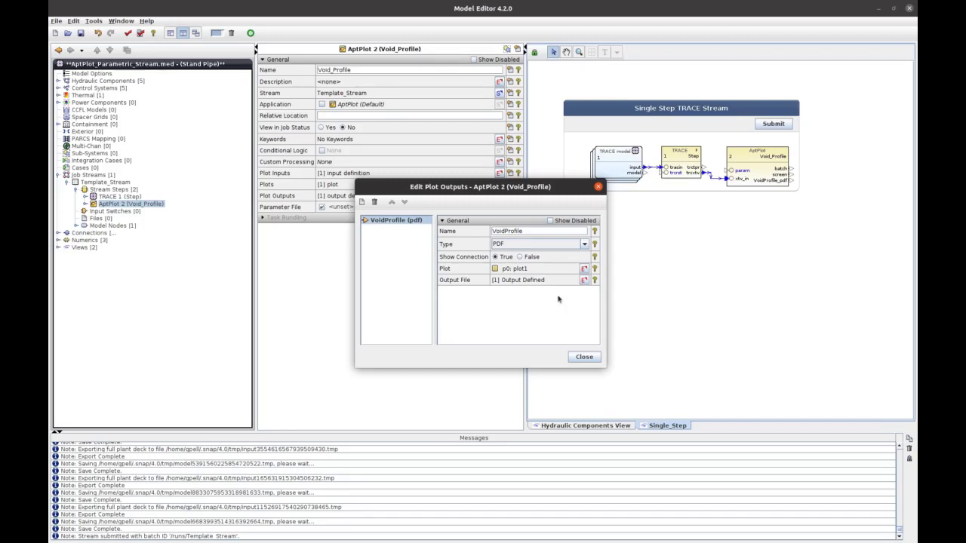
pyautogui.click(582, 357)
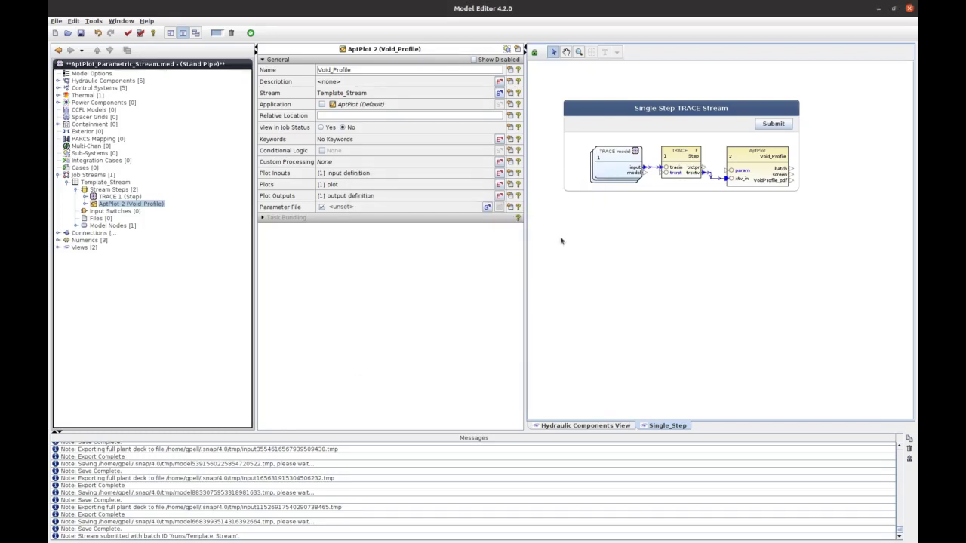
# - Submit Template_Stream and open VoidProfile.pdf from the completed Void_Profile job in SNAP Job Status
pyautogui.click(769, 125)
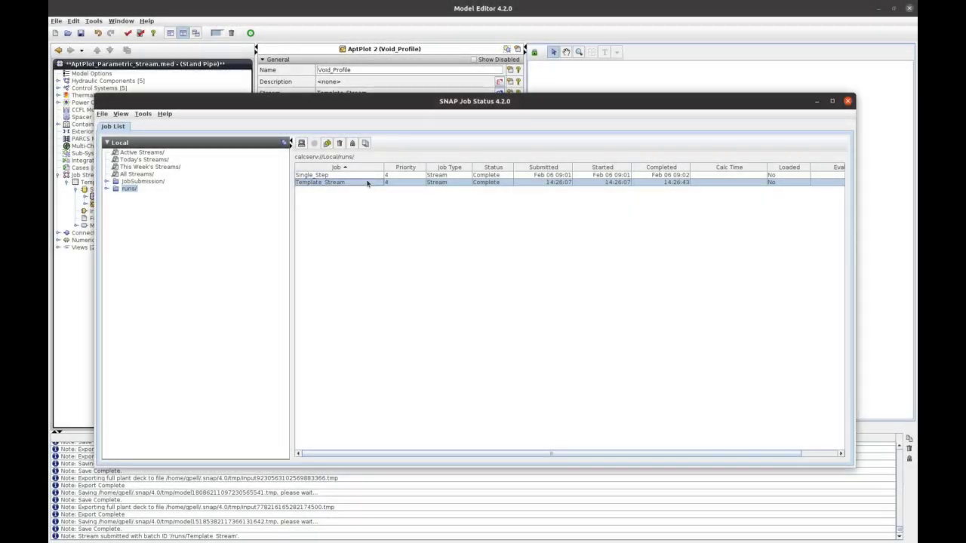
pyautogui.doubleClick(368, 183)
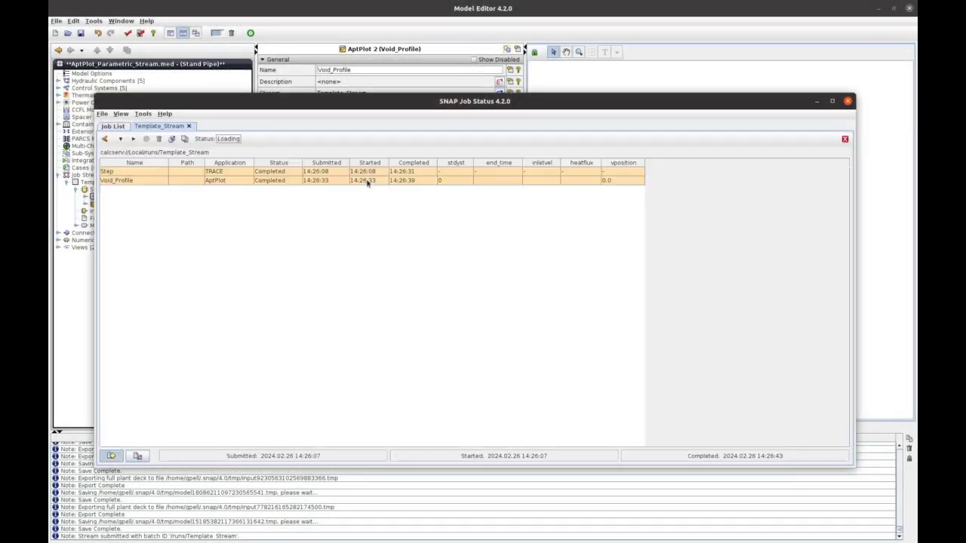
pyautogui.doubleClick(136, 183)
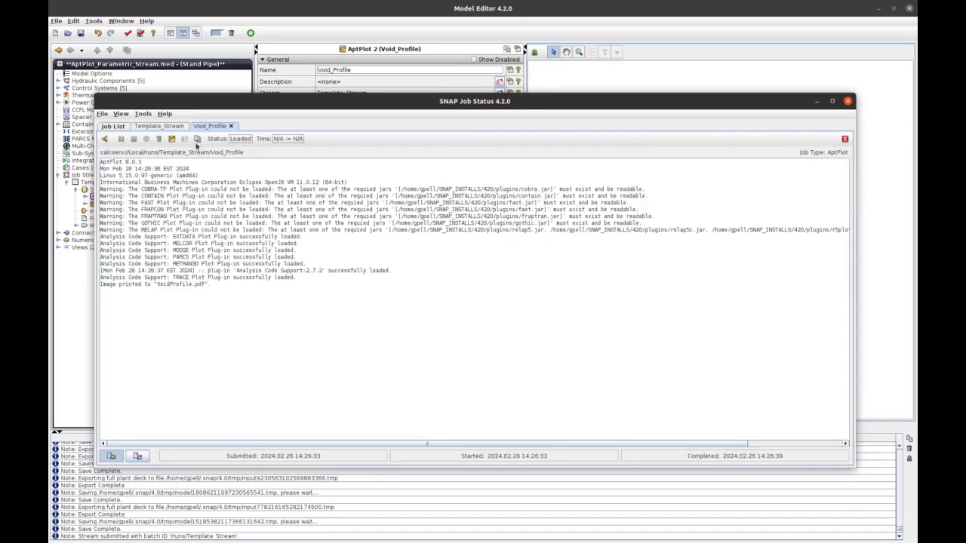
pyautogui.click(197, 139)
pyautogui.moveTo(214, 174)
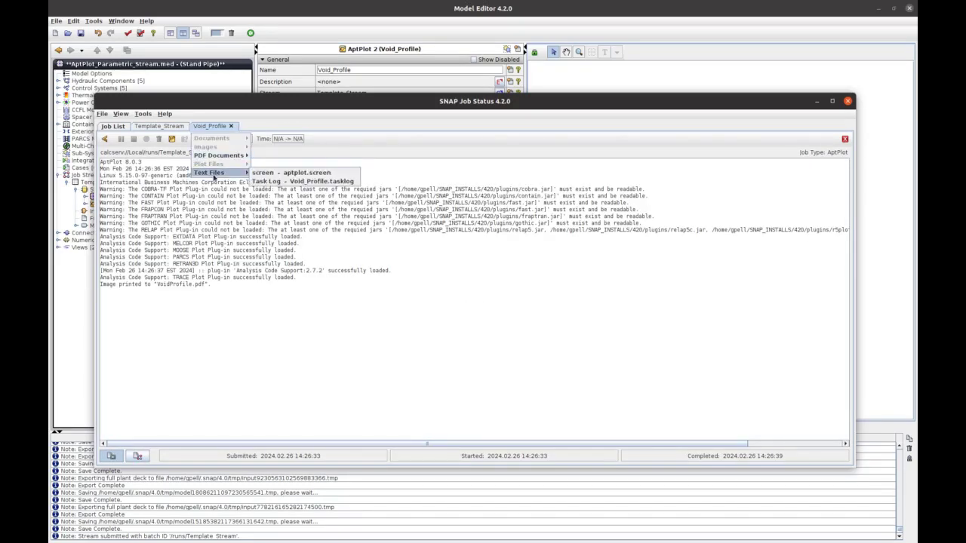
pyautogui.moveTo(231, 157)
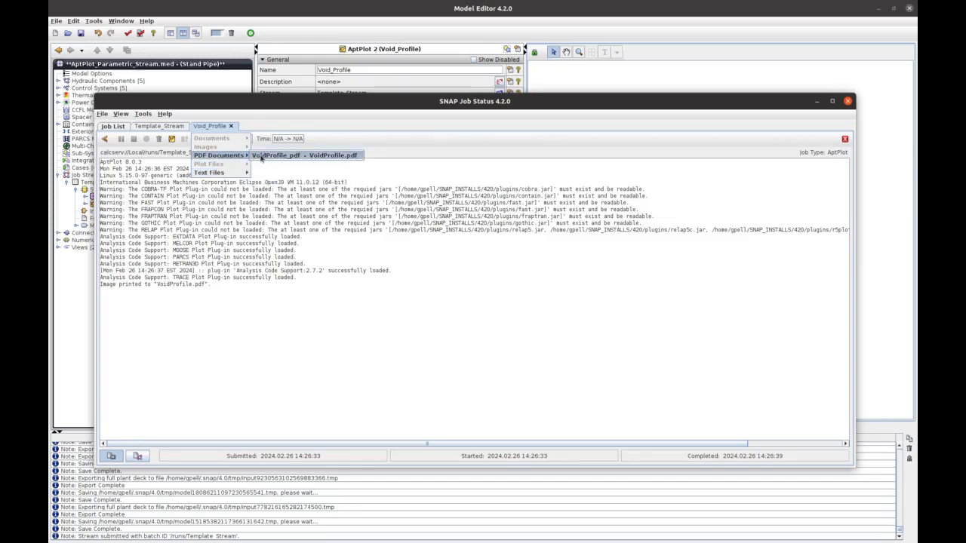
pyautogui.click(262, 156)
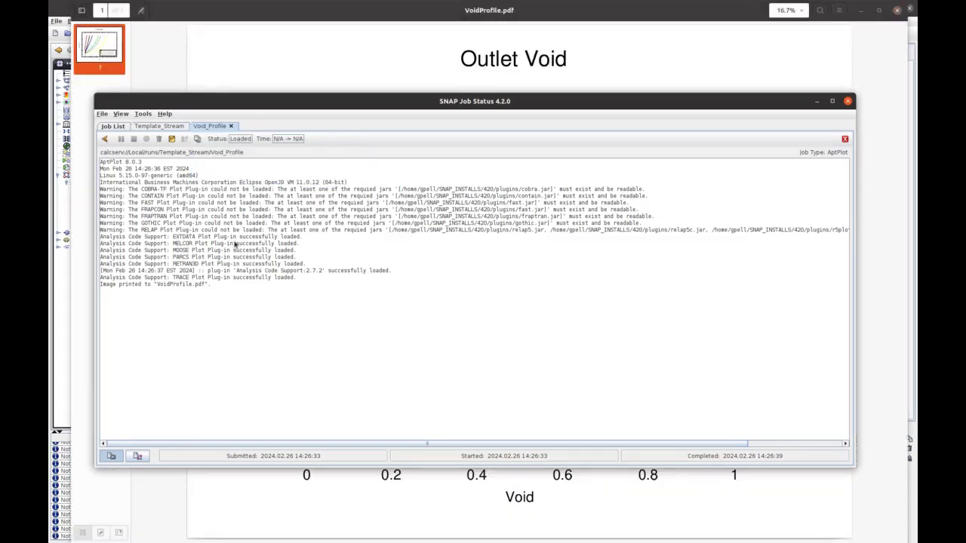
pyautogui.click(287, 79)
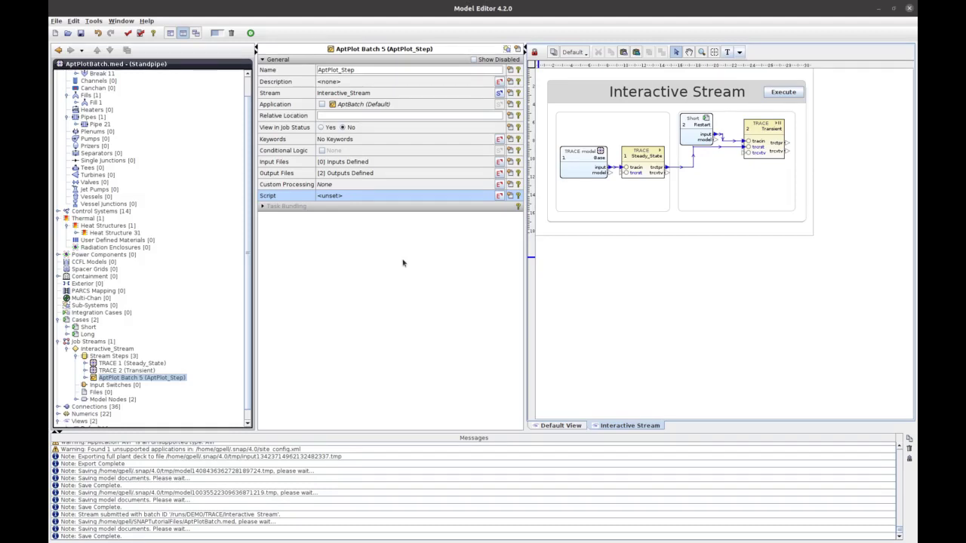
# - Import the AptPlot batch file from the SNAPTutorialFiles folder as the script contents of AptPlot_Step in Interactive_Stream
pyautogui.scroll(-1, 117, 238)
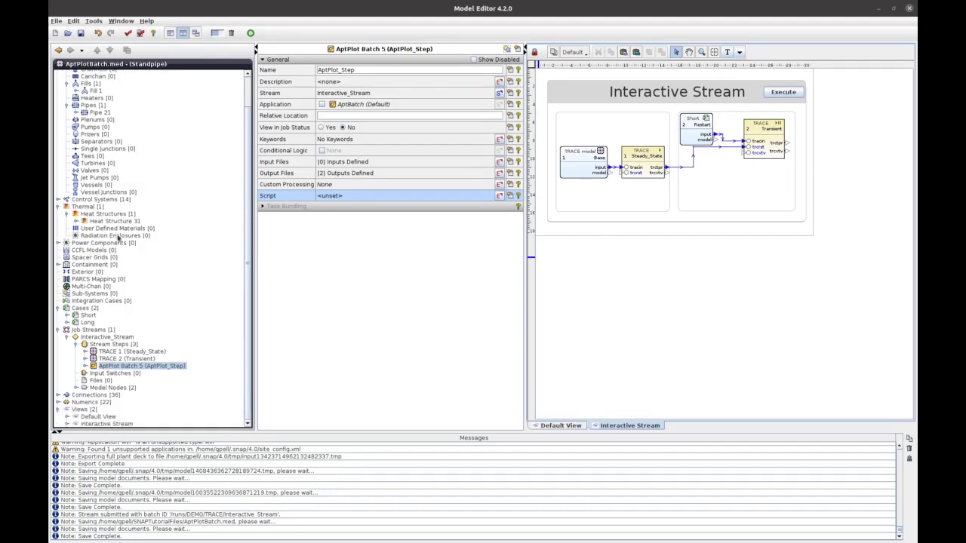
pyautogui.click(135, 368)
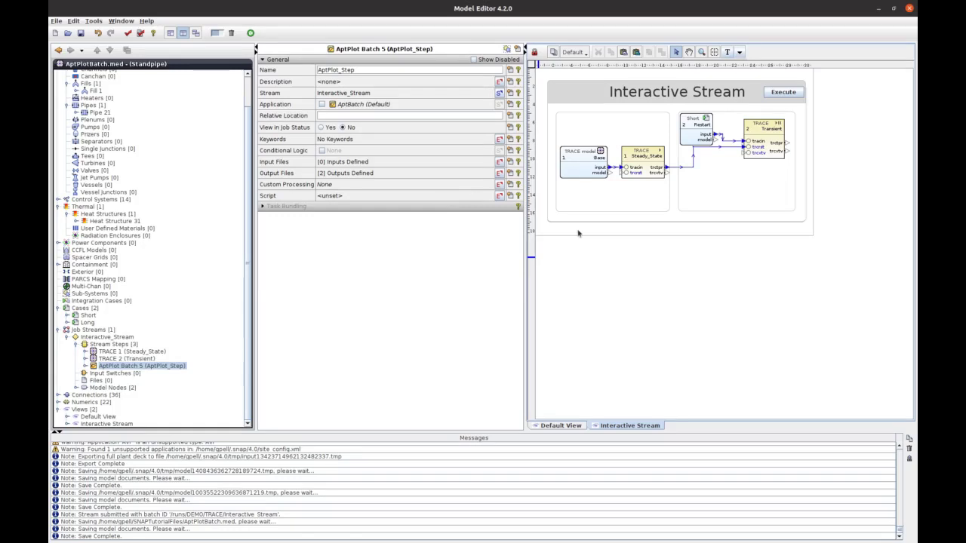
pyautogui.click(498, 196)
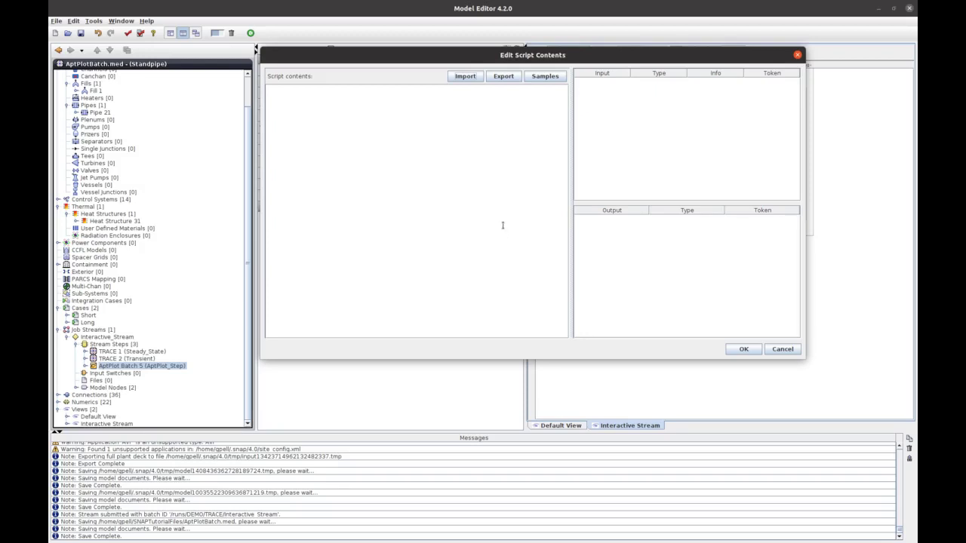
pyautogui.click(463, 77)
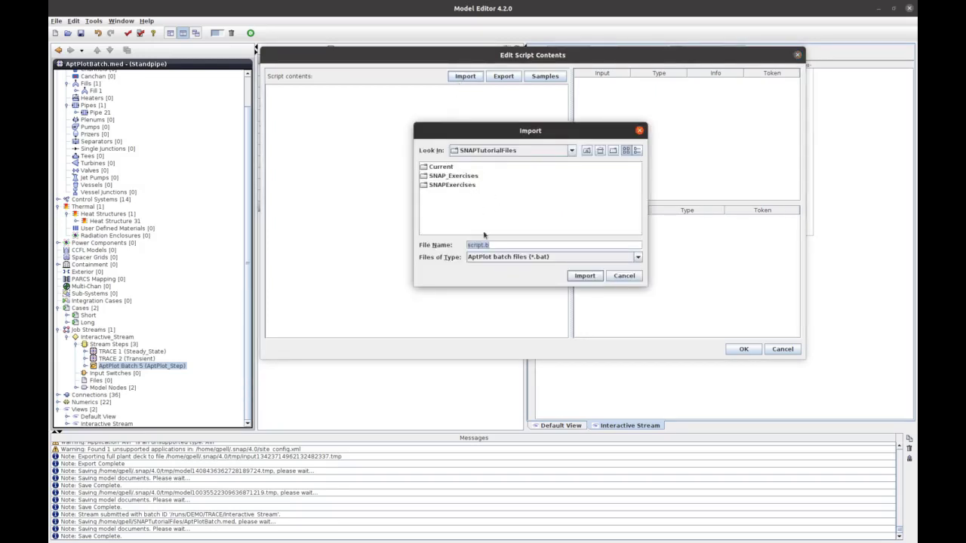
pyautogui.click(579, 277)
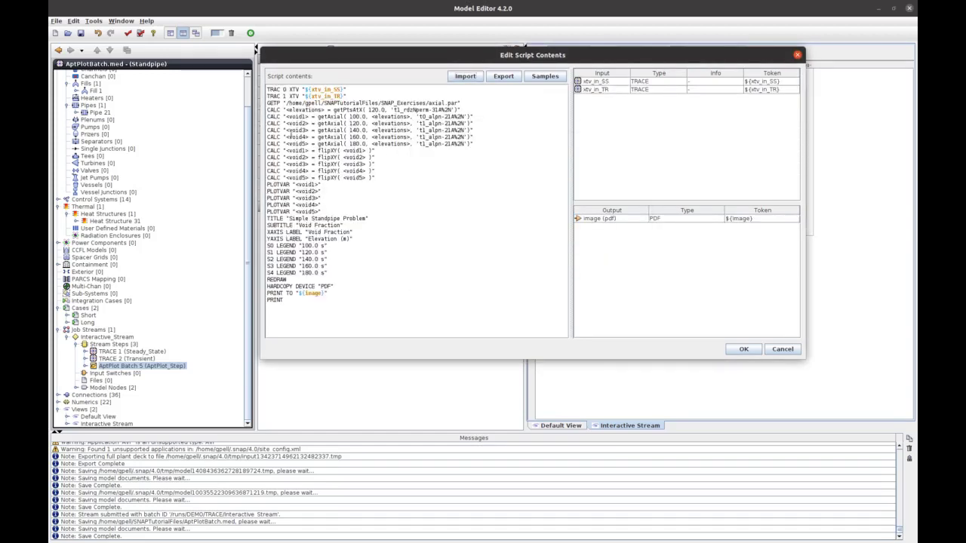
# - Edit the script's GETP line to load axial.par directly from the SNAPTutorialFiles folder and accept the script
pyautogui.moveTo(285, 103); pyautogui.dragTo(426, 103)
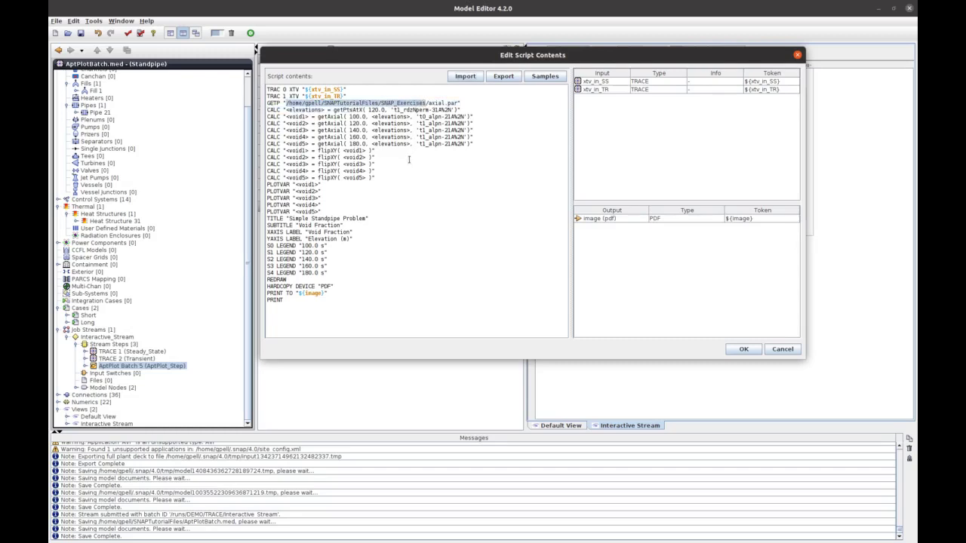
pyautogui.write('/home/gpell/SNAPTutorialFiles')
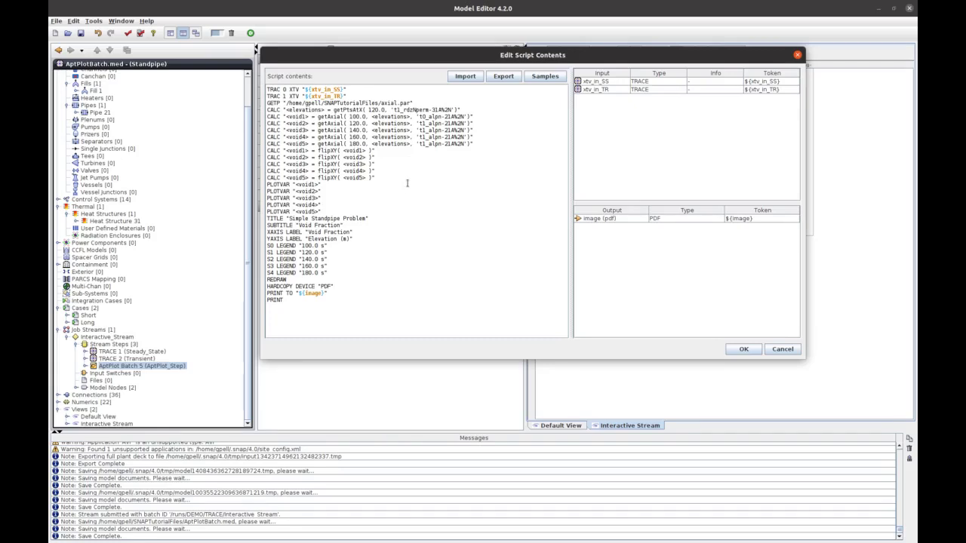
pyautogui.click(406, 184)
pyautogui.click(404, 301)
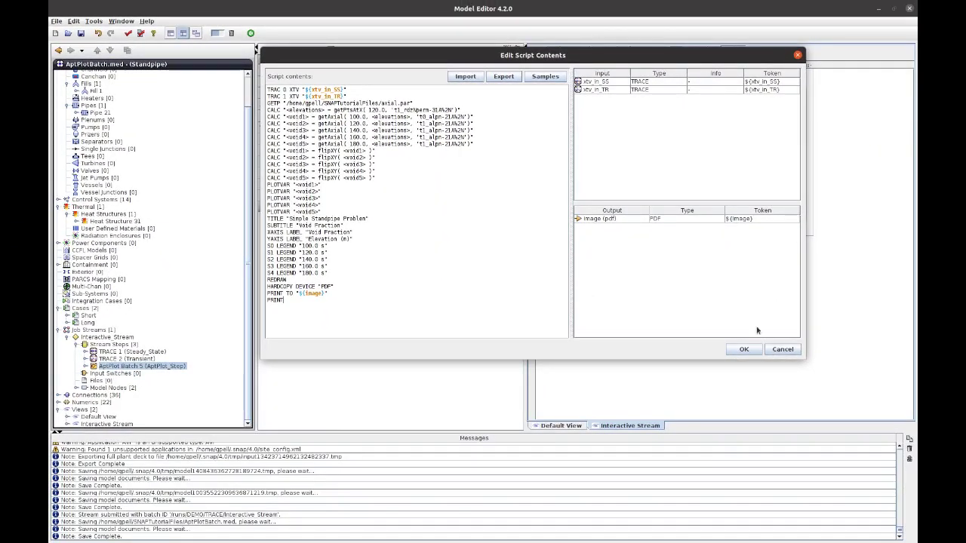
pyautogui.click(744, 350)
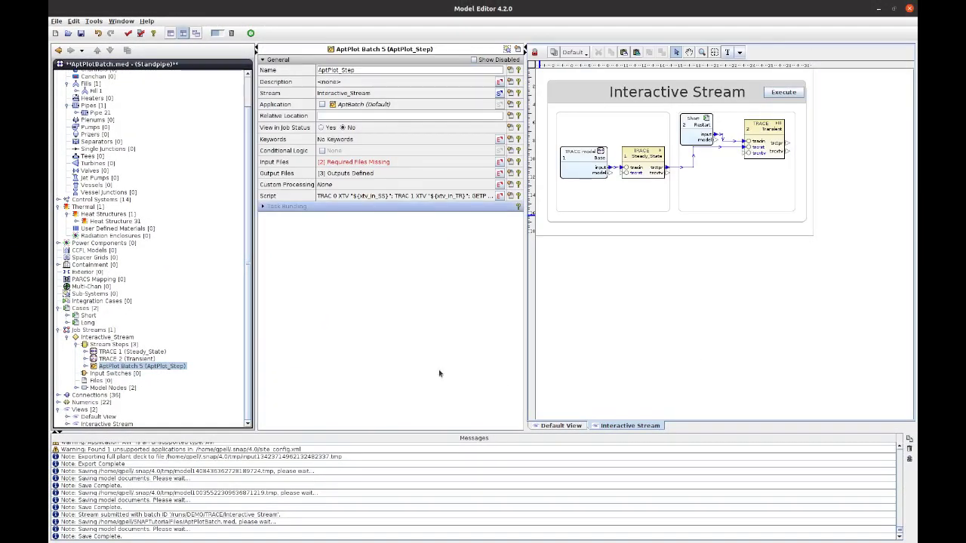
# - Place AptPlot_Step below Transient in the Interactive Stream view and connect the trcxtv outputs of Steady_State to xtv_in_SS and Transient to xtv_in_TR
pyautogui.moveTo(212, 348); pyautogui.dragTo(753, 196)
pyautogui.moveTo(754, 191); pyautogui.dragTo(757, 176)
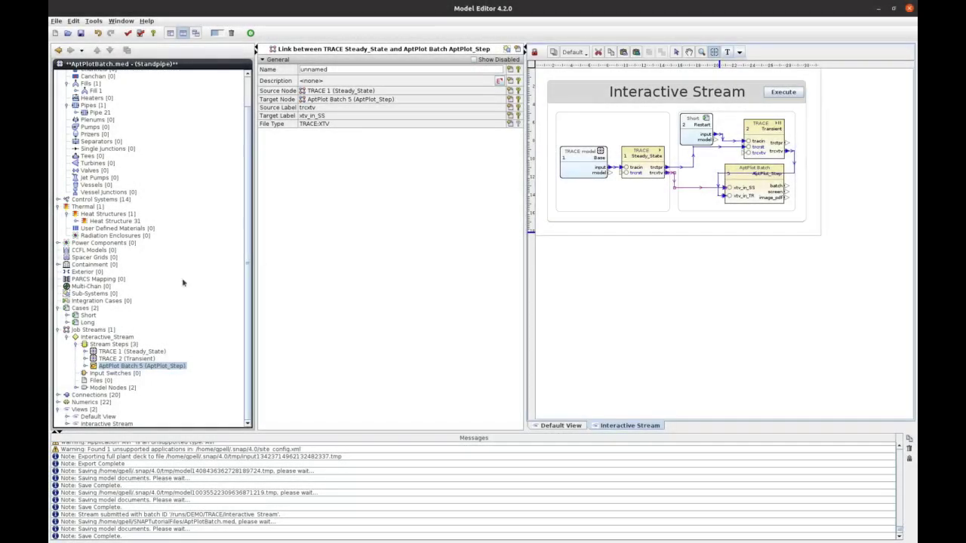
# - Submit Interactive_Stream to the Local platform at runs/DEMO/TRACE/
pyautogui.click(125, 366)
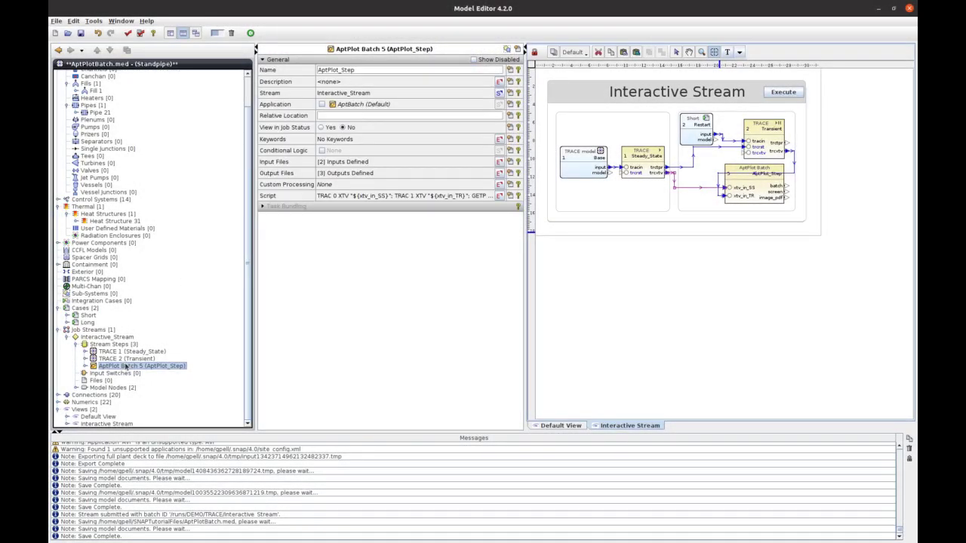
pyautogui.rightClick(126, 366)
pyautogui.click(113, 337)
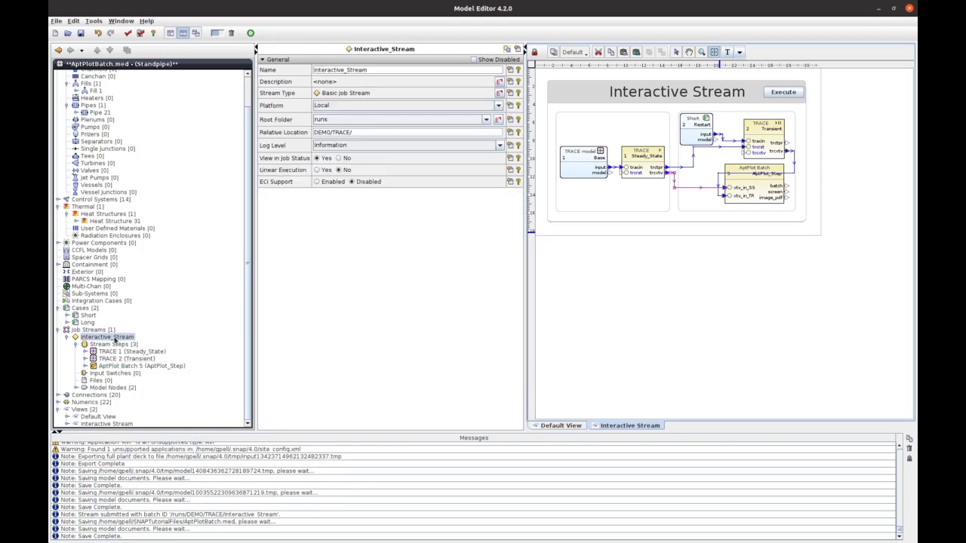
pyautogui.rightClick(115, 338)
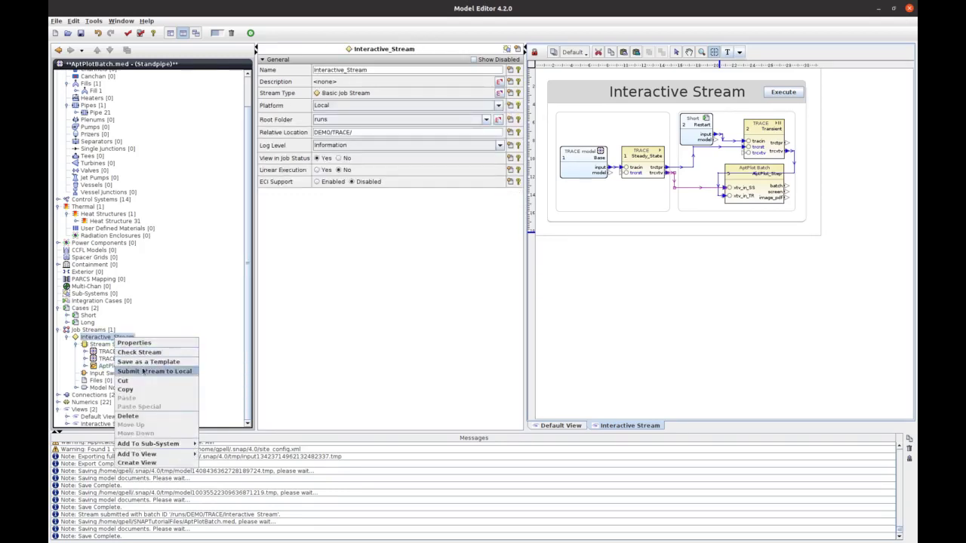
pyautogui.press('Return')
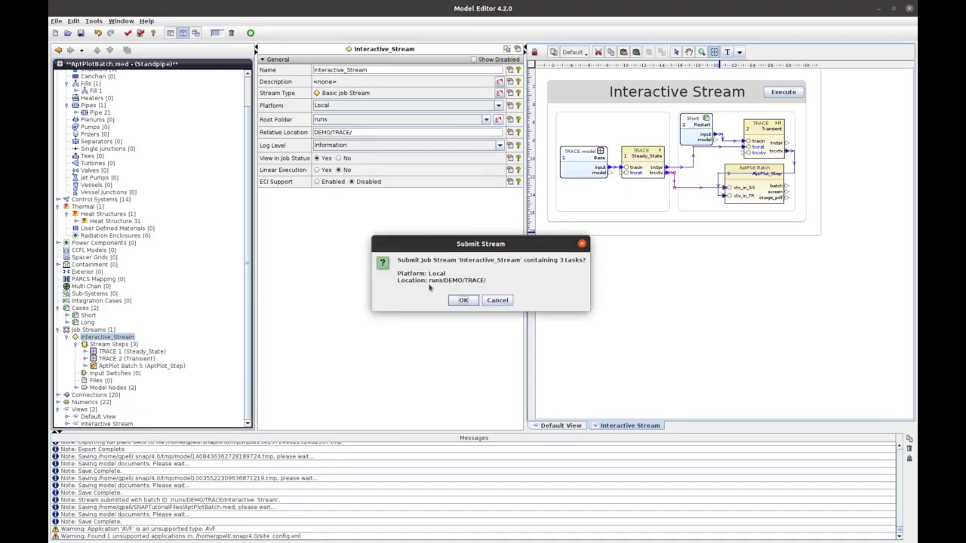
pyautogui.click(462, 299)
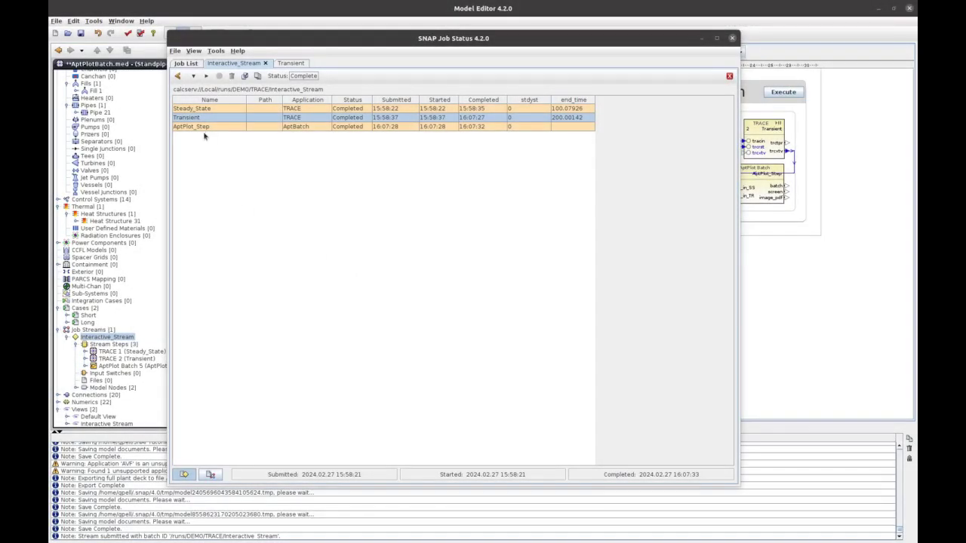
# - Open image.pdf from the completed AptPlot_Step job in SNAP Job Status
pyautogui.doubleClick(204, 126)
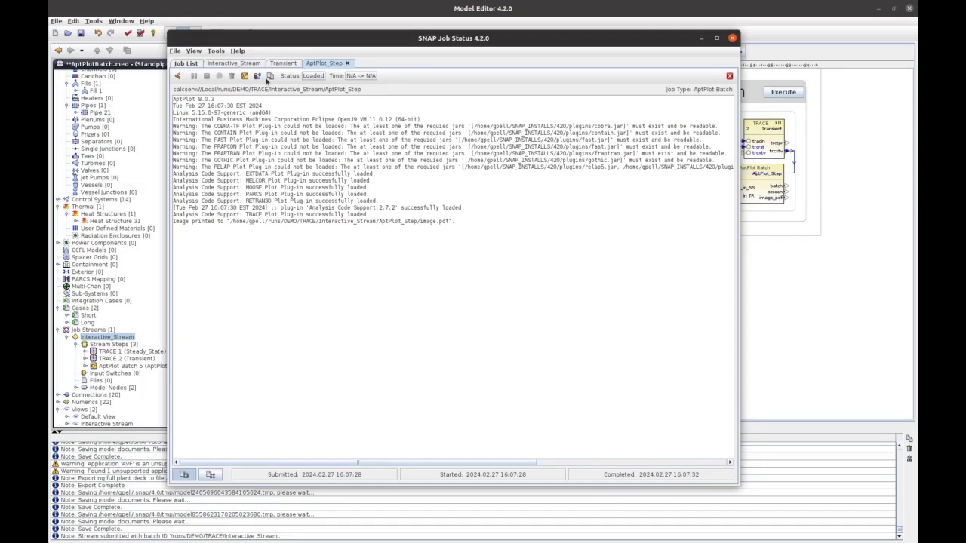
pyautogui.click(270, 76)
pyautogui.moveTo(290, 92)
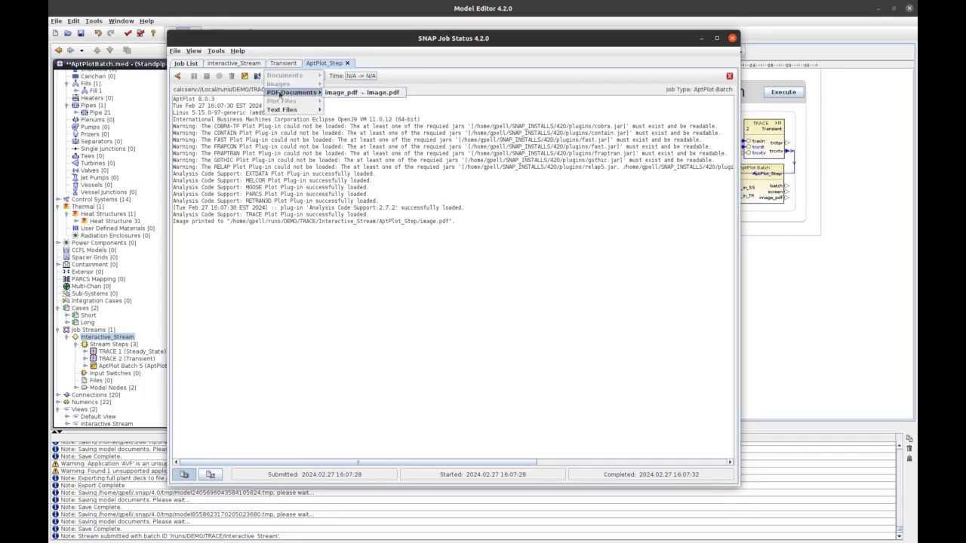
pyautogui.click(344, 93)
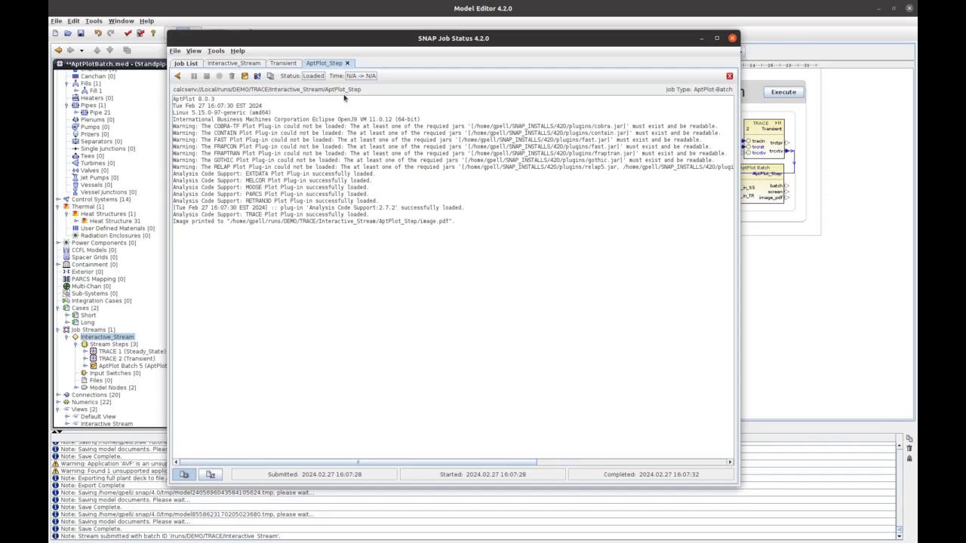